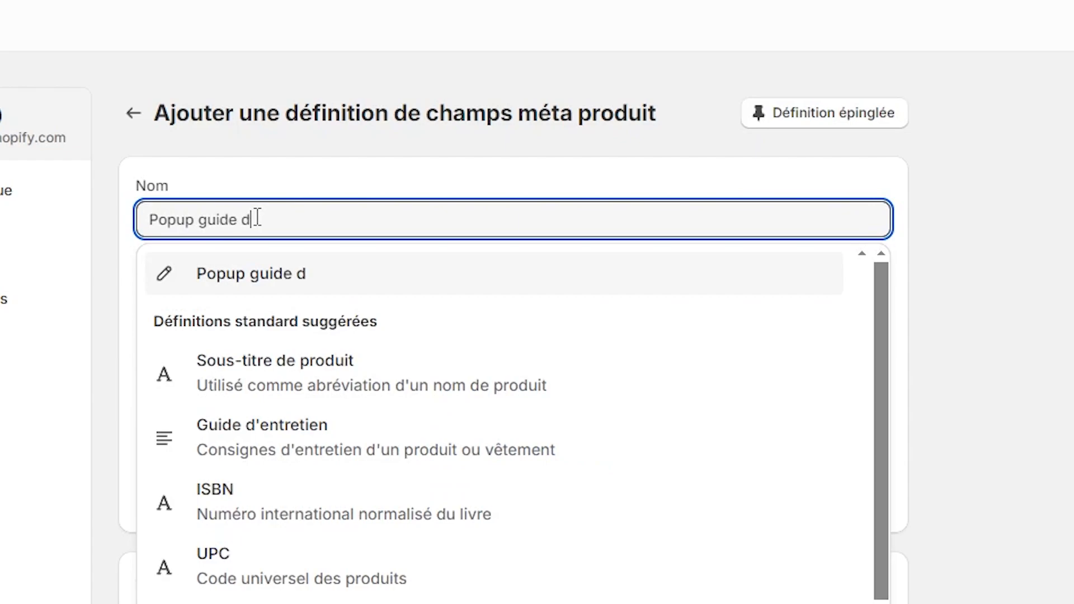
Define the product metafield "Popup guide des tailles" with the type Page and save the definition
{"action": "type", "text": "es tailles"}
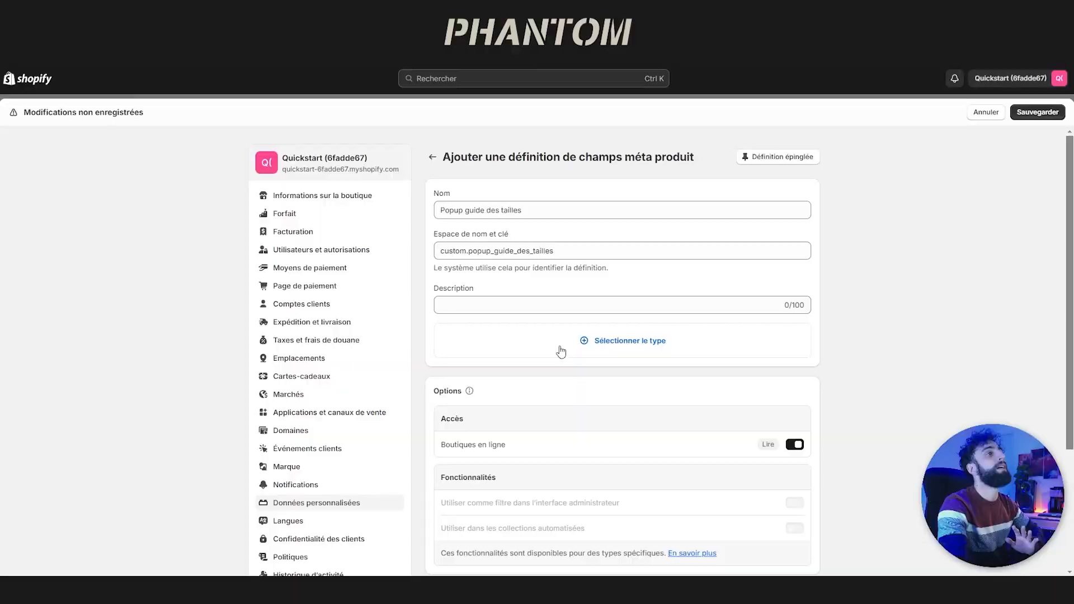
{"action": "left_click", "coordinate": [531, 347]}
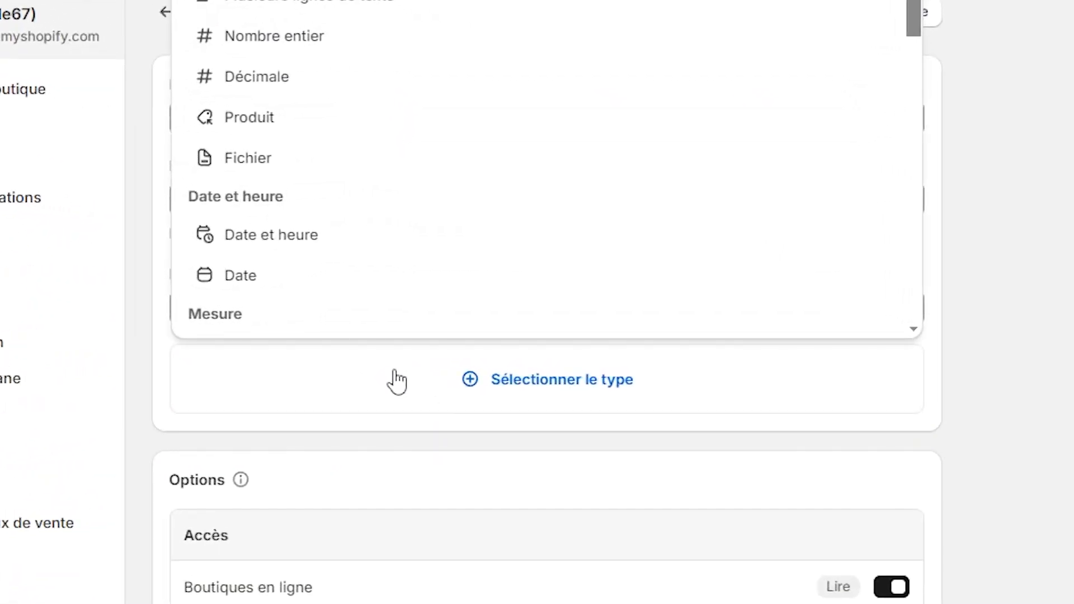
{"action": "type", "text": "page"}
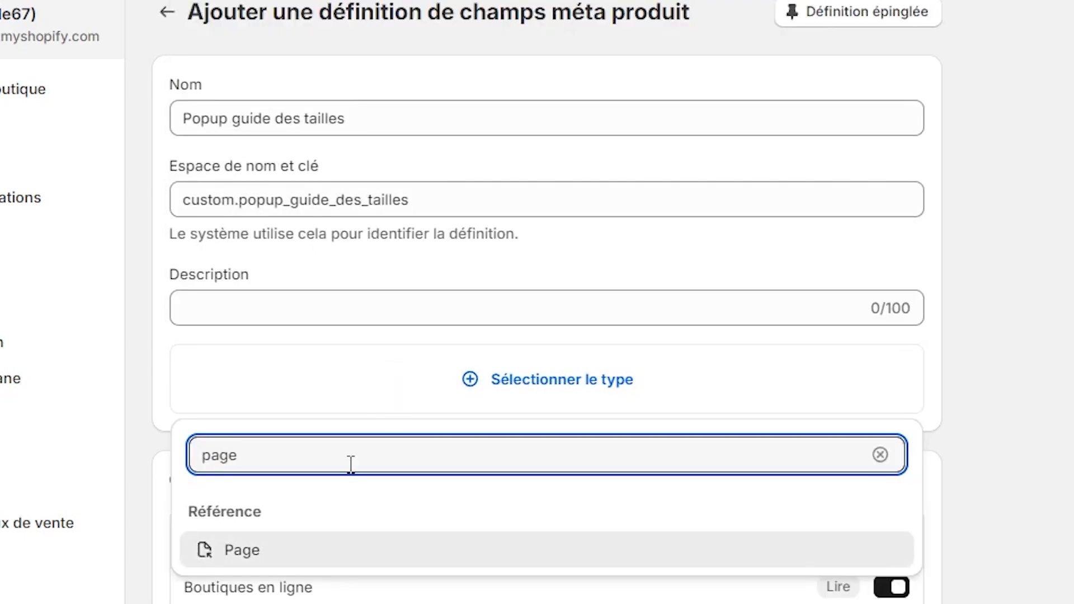
{"action": "left_click", "coordinate": [315, 551]}
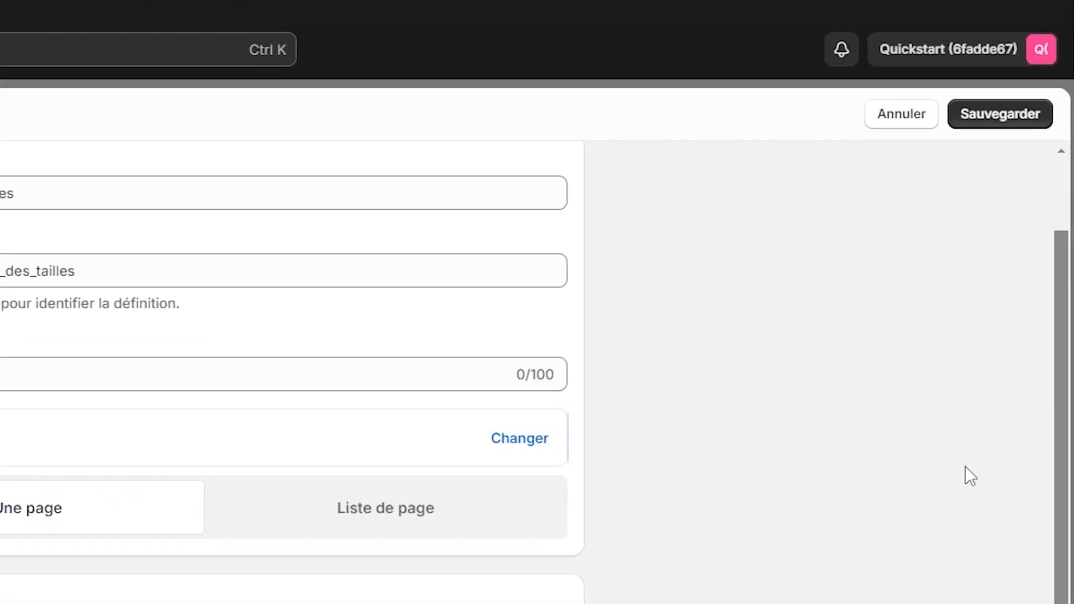
{"action": "scroll", "coordinate": [703, 451], "scroll_direction": "up", "scroll_amount": 3}
{"action": "left_click", "coordinate": [978, 124]}
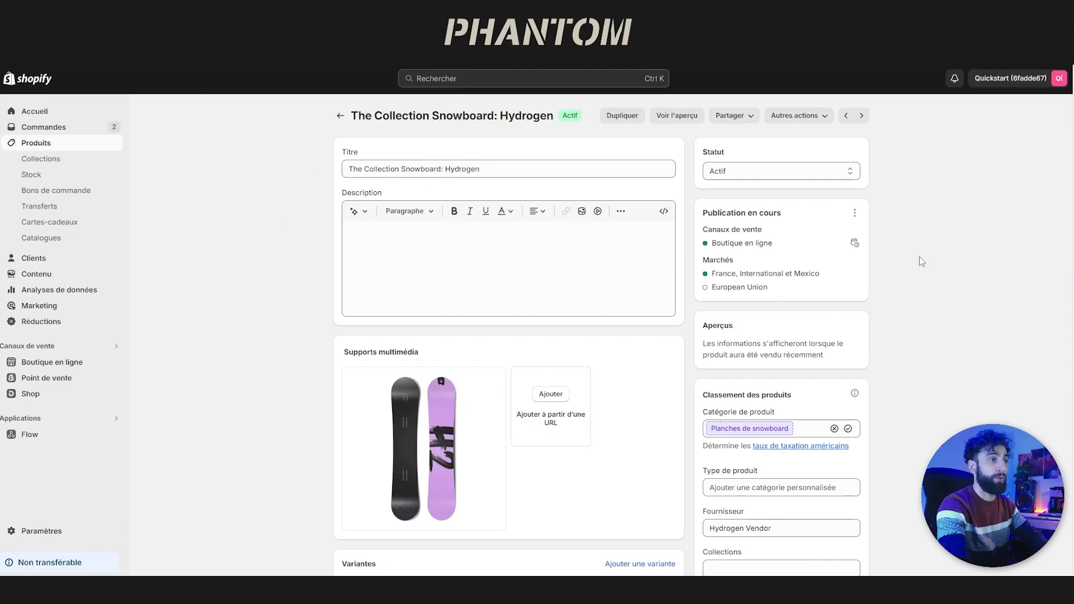
Check the metafields section of the product The Collection Snowboard: Hydrogen for the size guide popup field
{"action": "scroll", "coordinate": [291, 358], "scroll_direction": "down", "scroll_amount": 10}
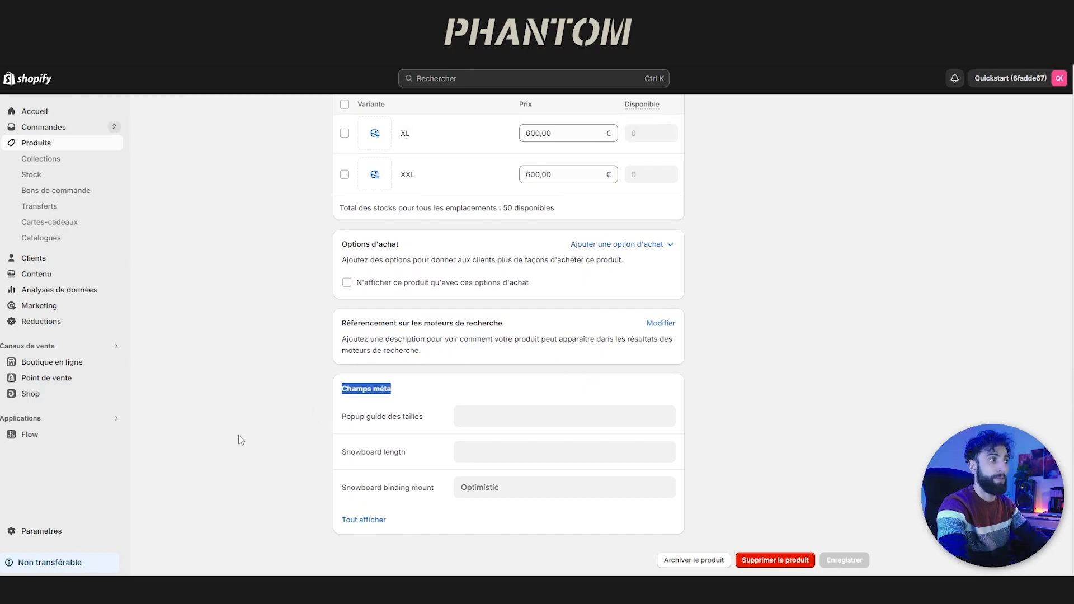
{"action": "left_click", "coordinate": [265, 440]}
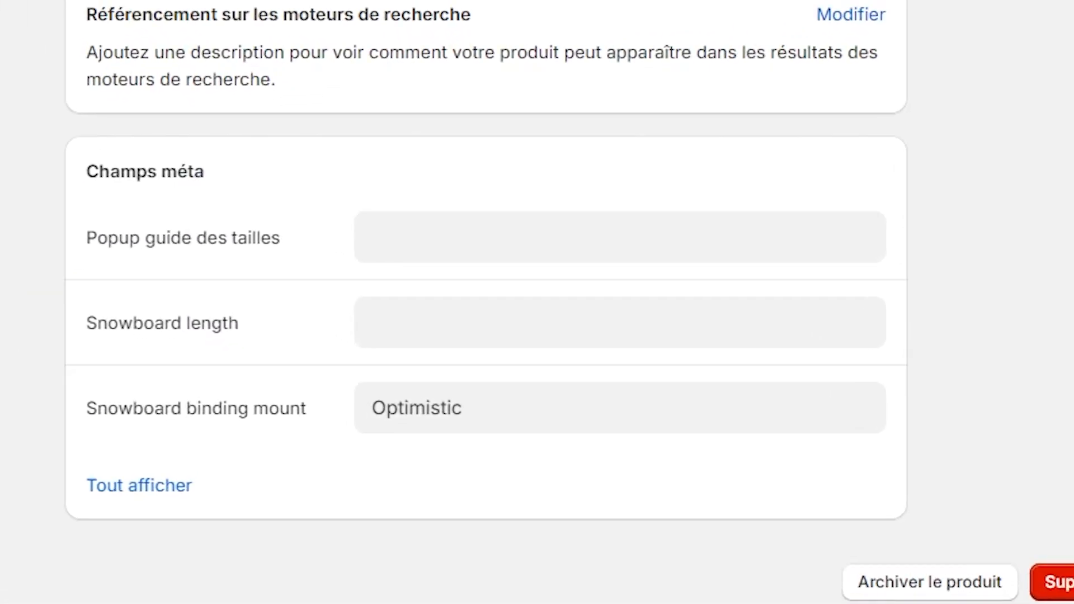
{"action": "left_click", "coordinate": [406, 257]}
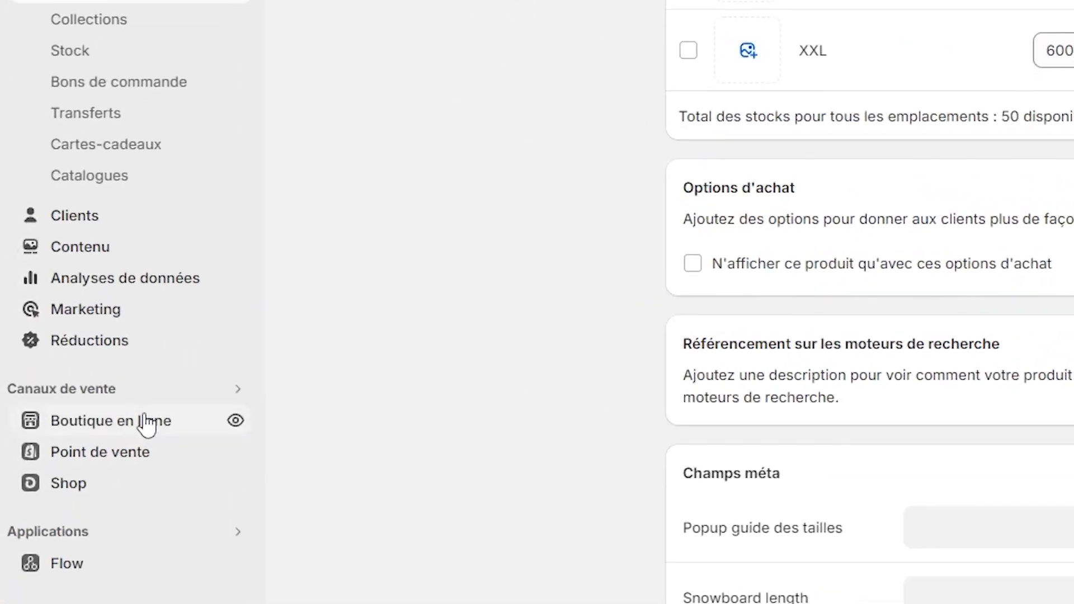
Start a new online store page titled "Guide des tailles Snowboard"
{"action": "left_click", "coordinate": [89, 377]}
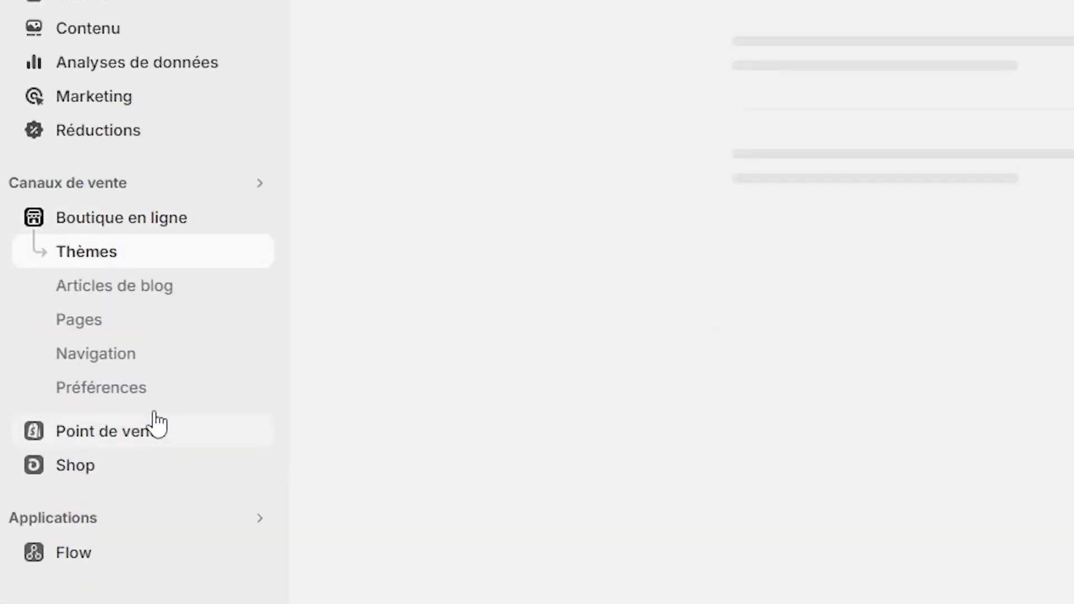
{"action": "left_click", "coordinate": [121, 322]}
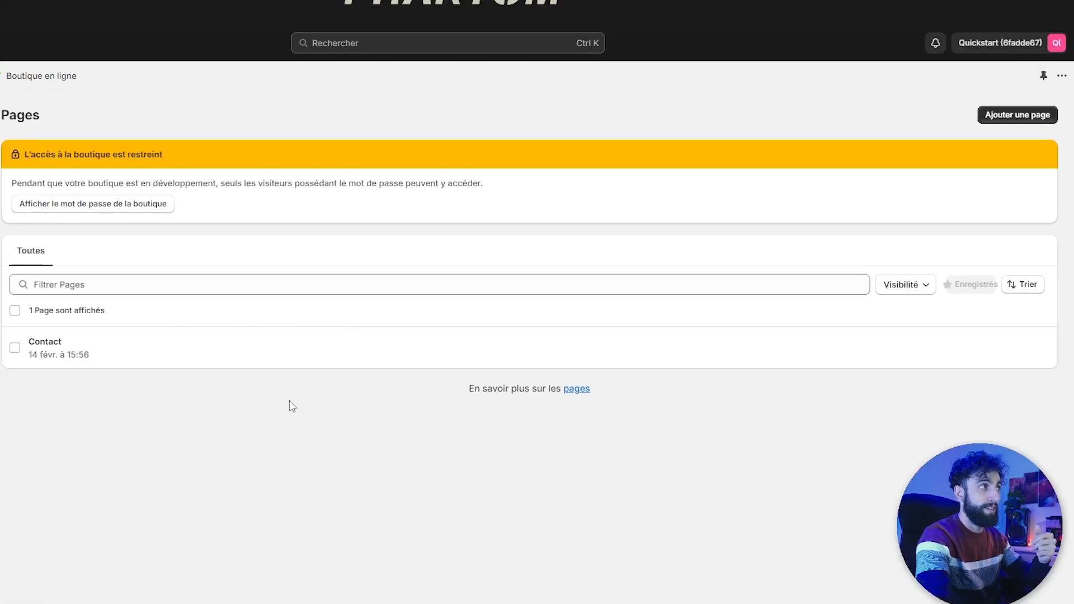
{"action": "left_click", "coordinate": [1004, 118]}
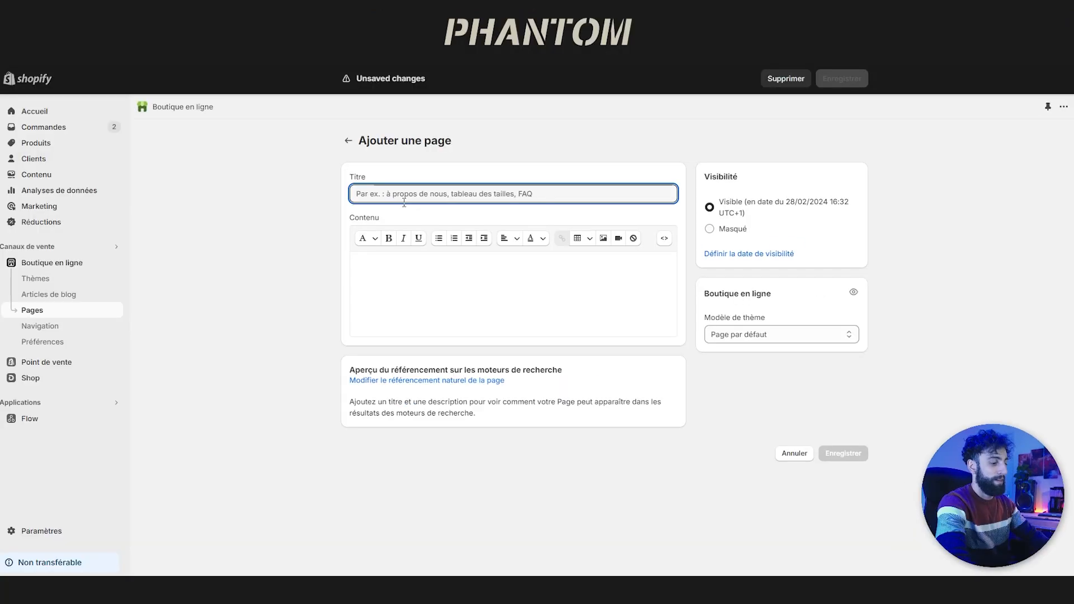
{"action": "type", "text": "Guide des tailles Snowboard"}
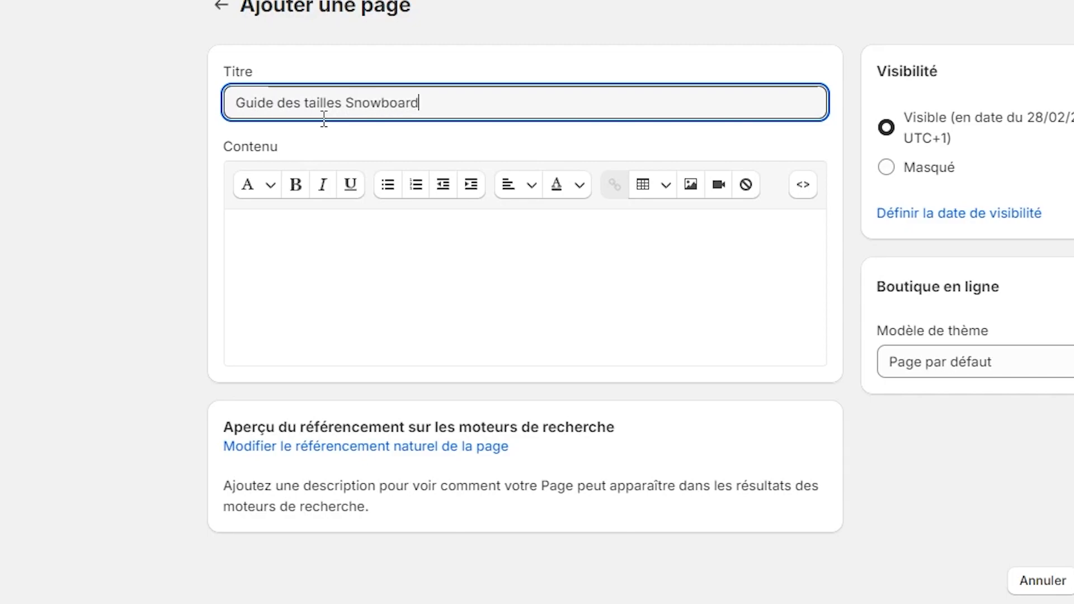
{"action": "left_click", "coordinate": [321, 287]}
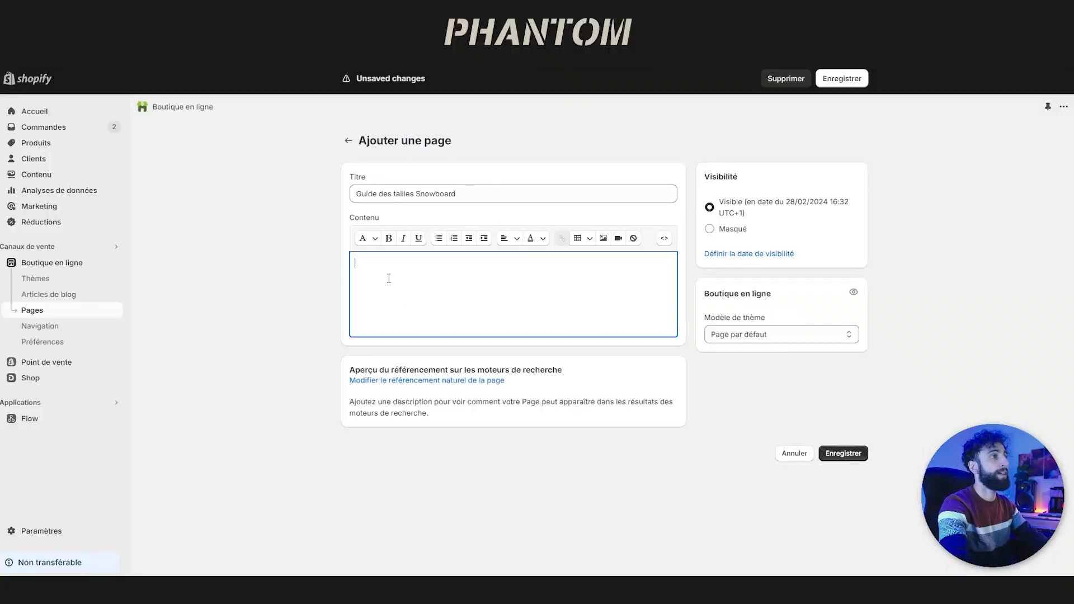
{"action": "type", "text": "Gu"}
{"action": "key", "text": "BackSpace"}
{"action": "key", "text": "BackSpace"}
{"action": "type", "text": "Guide des tailles exemples"}
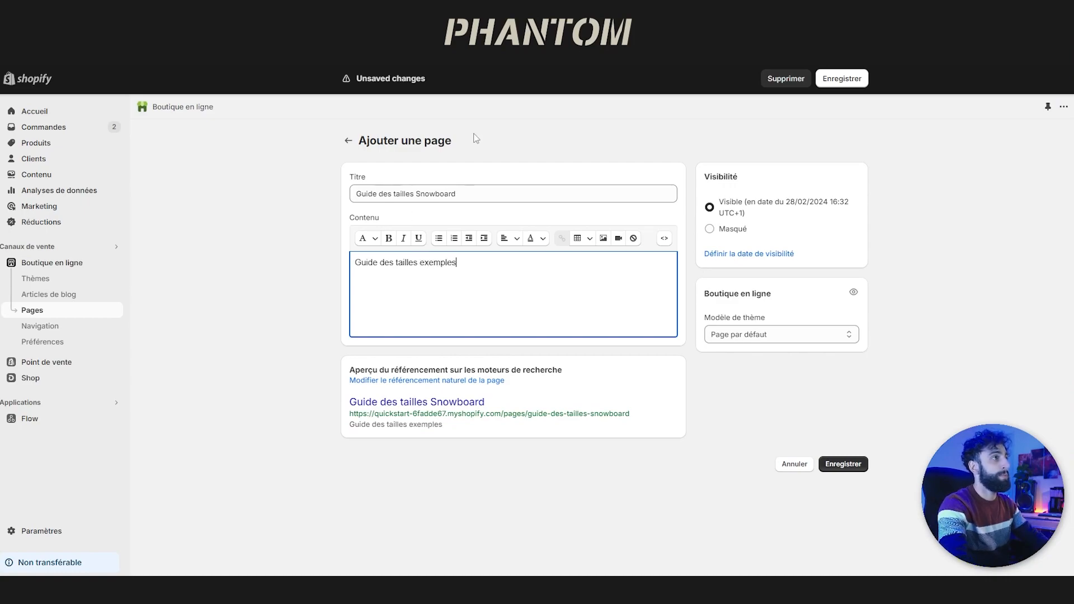
{"action": "left_click", "coordinate": [369, 238]}
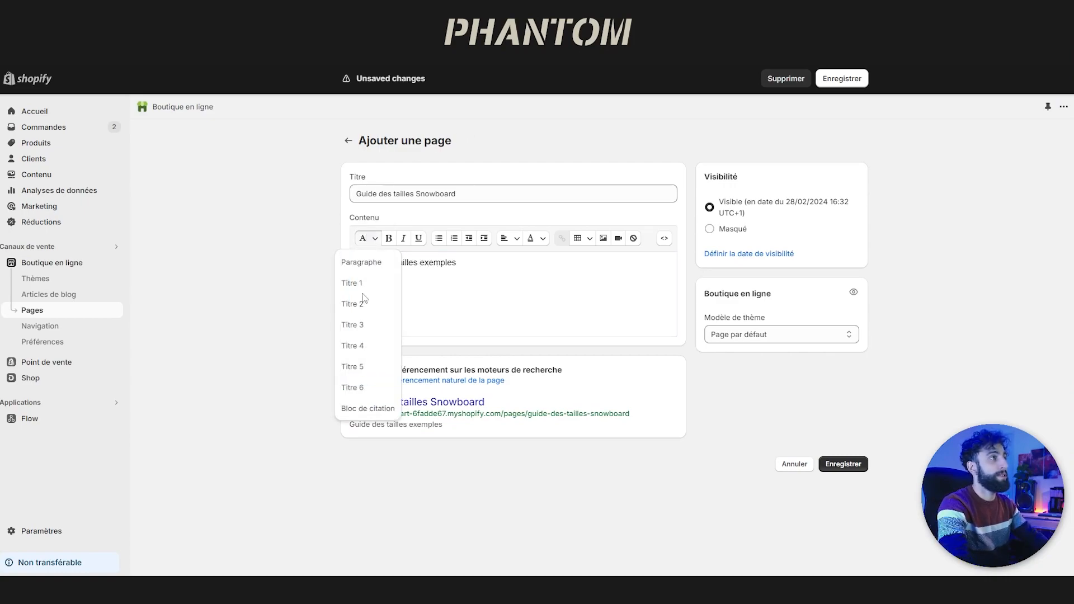
{"action": "left_click", "coordinate": [361, 304]}
{"action": "key", "text": "ctrl+a"}
{"action": "key", "text": "BackSpace"}
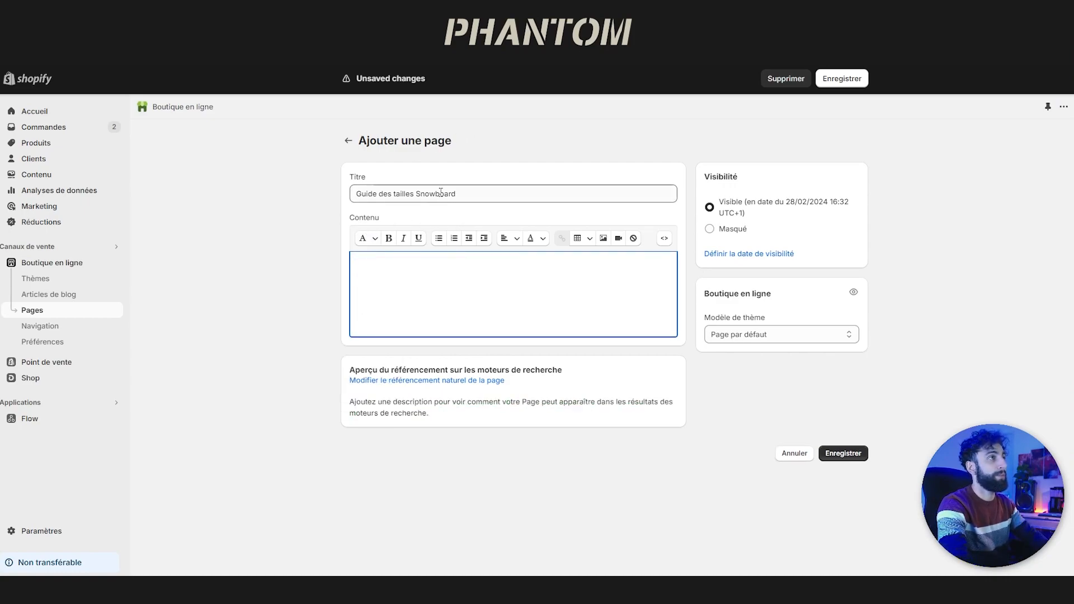
{"action": "triple_click", "coordinate": [468, 191]}
Write the page's introduction "Voici les différentes tailles auxquelles se référer suivant votre pointure." in paragraph format
{"action": "left_click", "coordinate": [432, 255]}
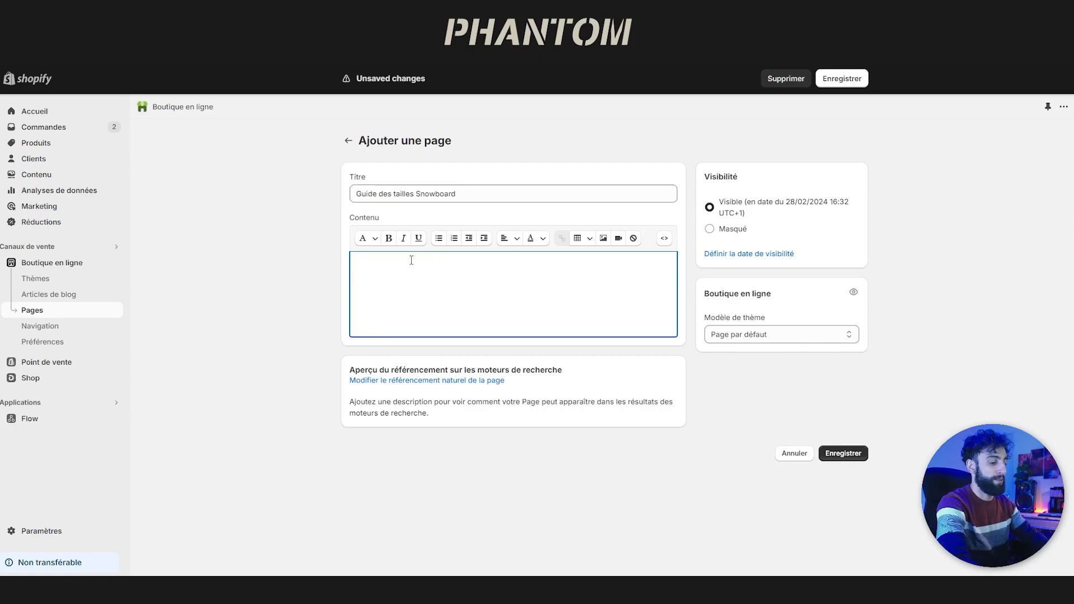
{"action": "type", "text": "Voici"}
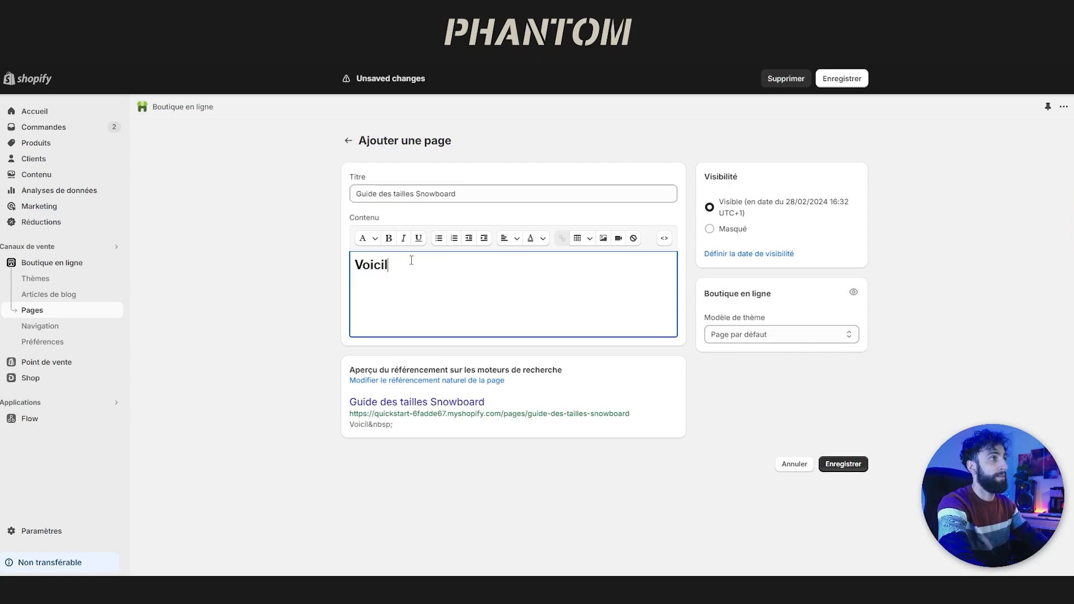
{"action": "left_click", "coordinate": [367, 238]}
{"action": "left_click", "coordinate": [364, 261]}
{"action": "left_click", "coordinate": [394, 264]}
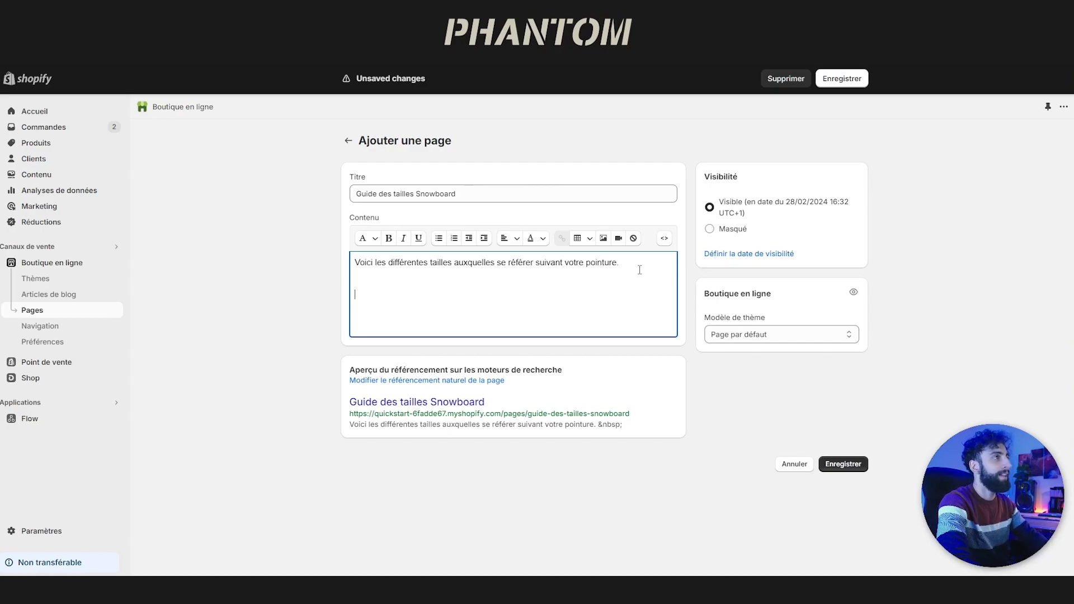
Insert a table below the introduction and add a second column after the first
{"action": "left_click", "coordinate": [583, 239]}
{"action": "left_click", "coordinate": [577, 270]}
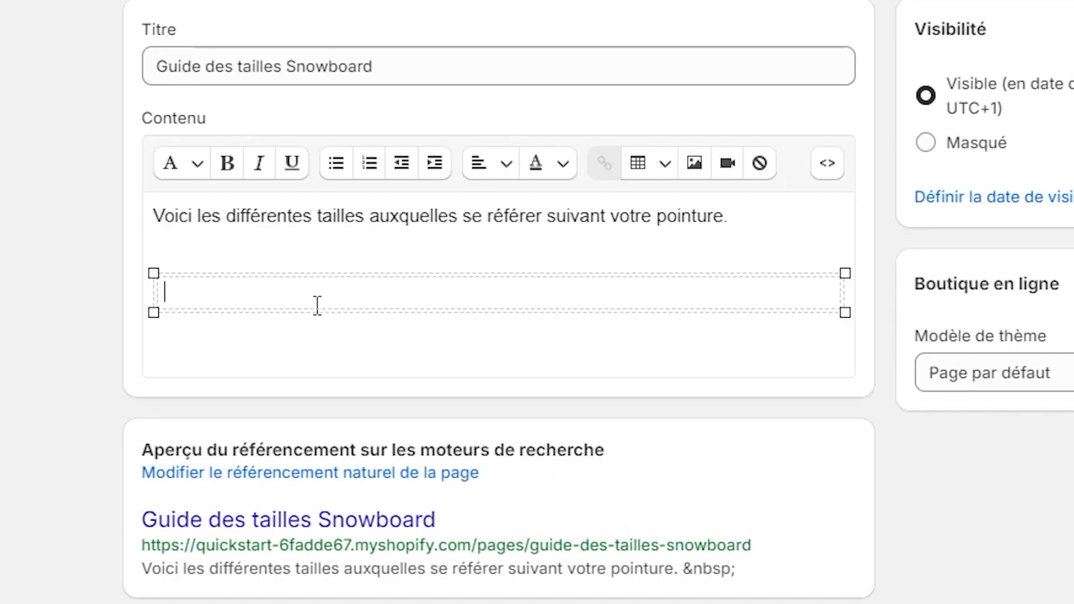
{"action": "left_click", "coordinate": [665, 163]}
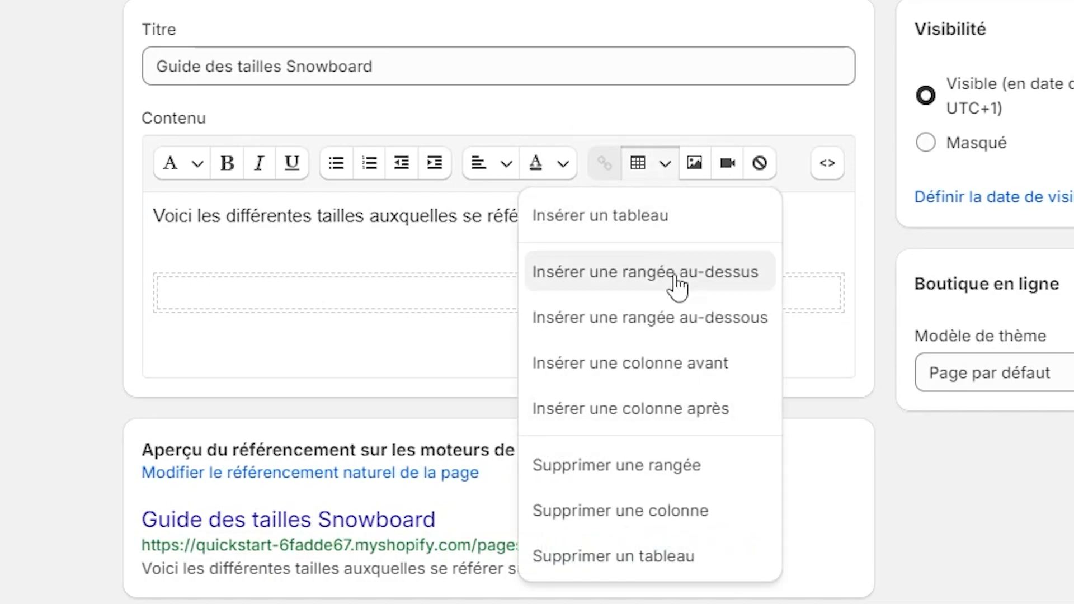
{"action": "left_click", "coordinate": [690, 408]}
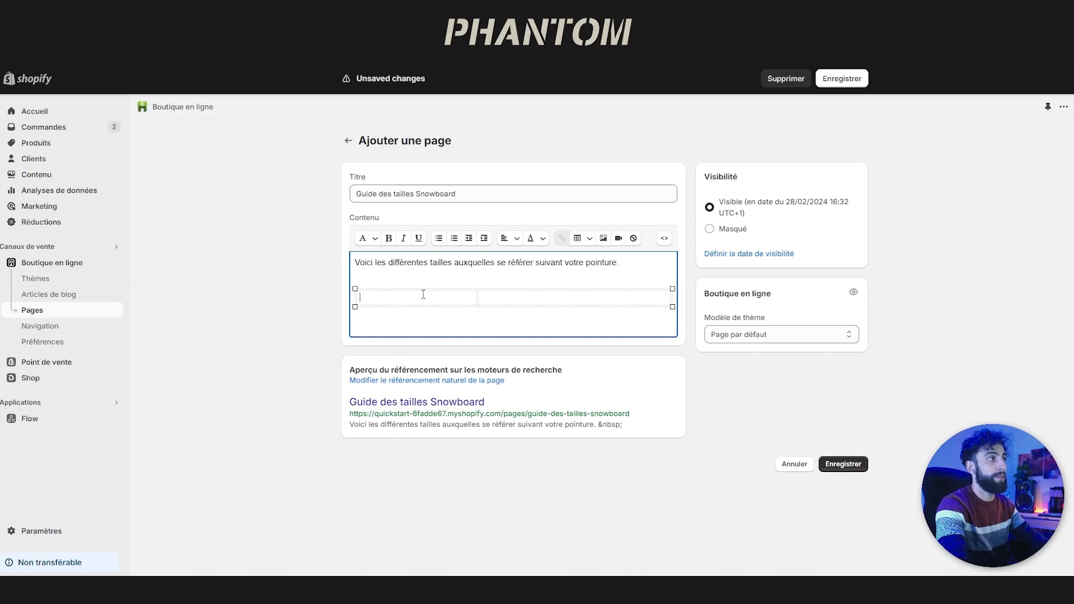
Add five rows below the table's first row
{"action": "left_click", "coordinate": [585, 238]}
{"action": "left_click", "coordinate": [592, 312]}
{"action": "left_click", "coordinate": [579, 239]}
{"action": "left_click", "coordinate": [599, 310]}
{"action": "left_click", "coordinate": [579, 239]}
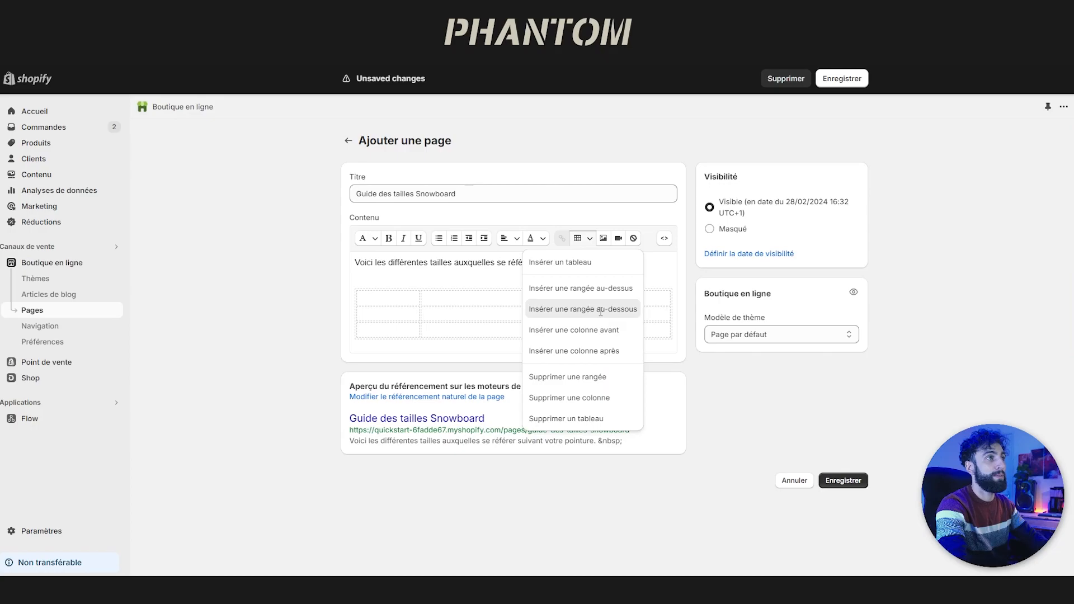
{"action": "left_click", "coordinate": [601, 311]}
{"action": "left_click", "coordinate": [579, 238]}
{"action": "left_click", "coordinate": [593, 309]}
{"action": "left_click", "coordinate": [578, 239]}
{"action": "left_click", "coordinate": [586, 310]}
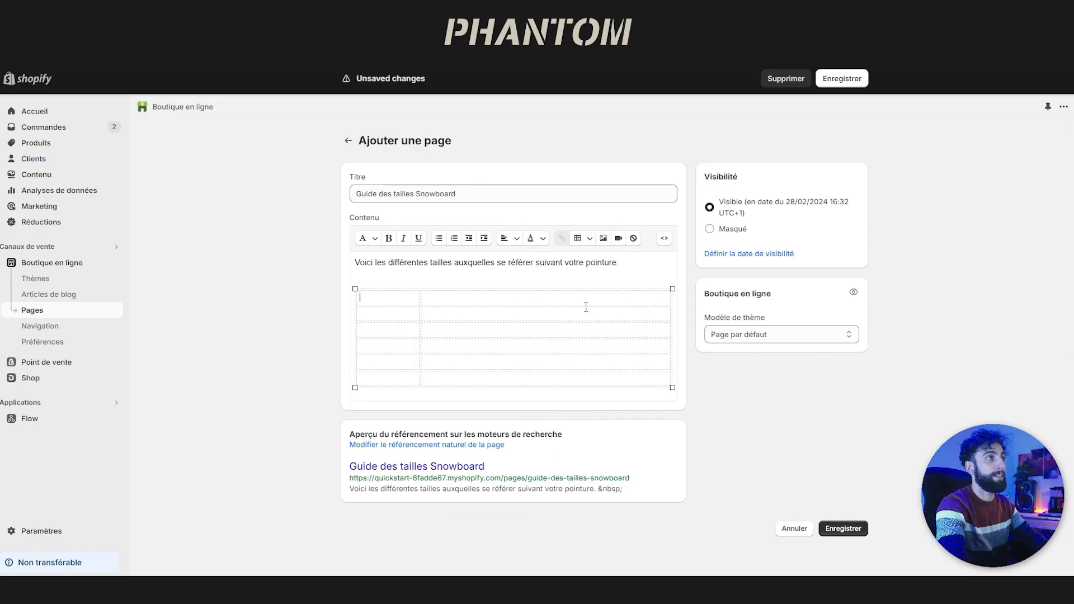
Enter the second column's header "Pointure" and the sizes XS, S, M, L and XL down the table's first column
{"action": "left_click", "coordinate": [442, 297]}
{"action": "type", "text": "Pointure"}
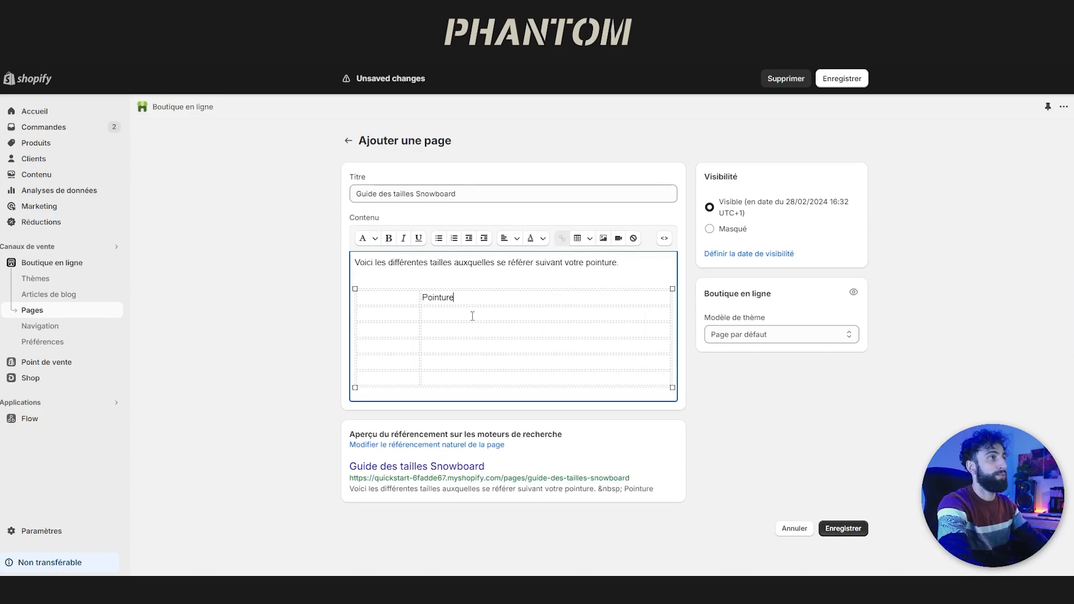
{"action": "left_click", "coordinate": [385, 313]}
{"action": "type", "text": "XS"}
{"action": "key", "text": "Tab"}
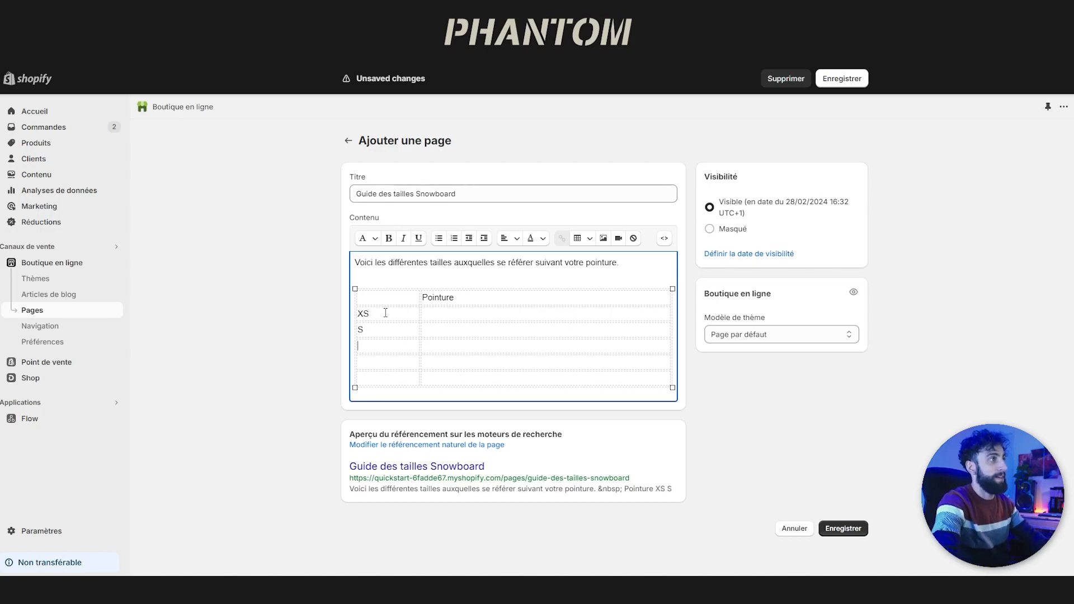
{"action": "type", "text": "M"}
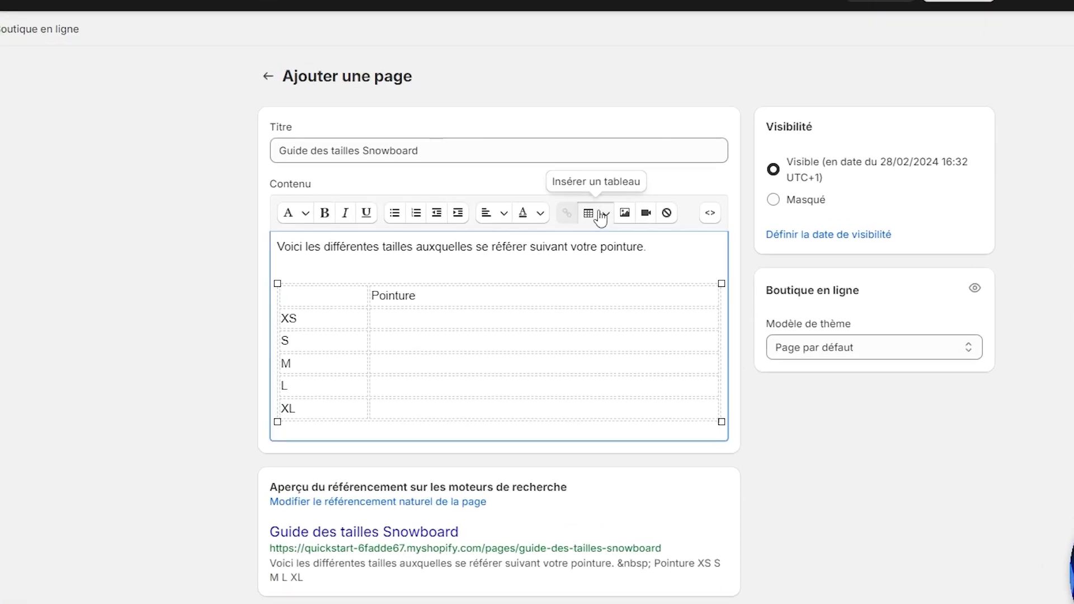
Add row XXL, fill Pointure with 32 - 36, 36 - 38, 38 - 40, 40 - 43, 43 - 46, 46 - 50, and save the page
{"action": "left_click", "coordinate": [590, 238]}
{"action": "left_click", "coordinate": [581, 309]}
{"action": "type", "text": "XXL"}
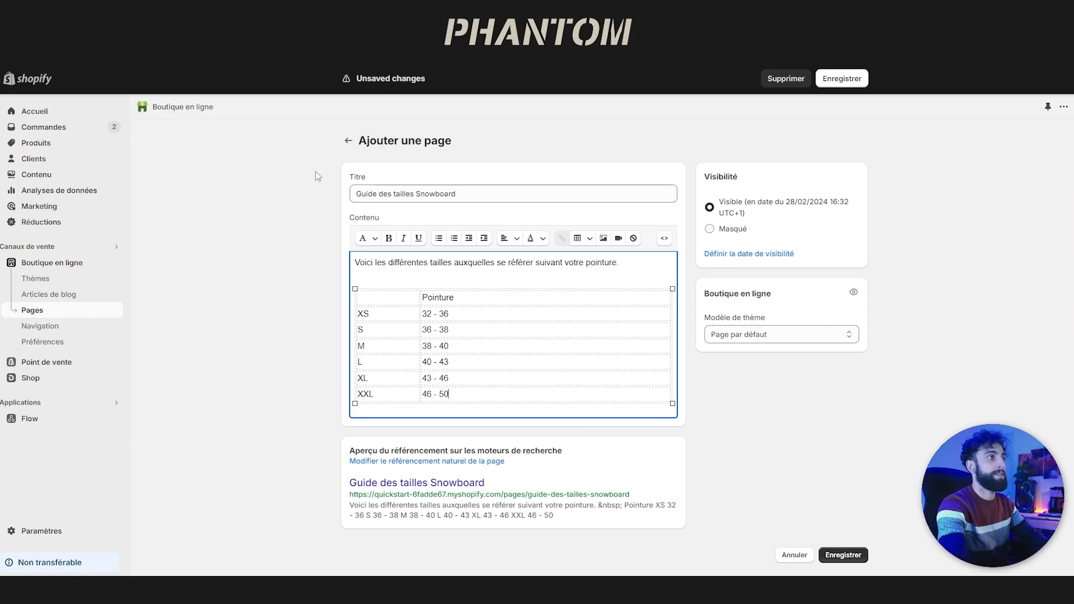
{"action": "left_click", "coordinate": [302, 458]}
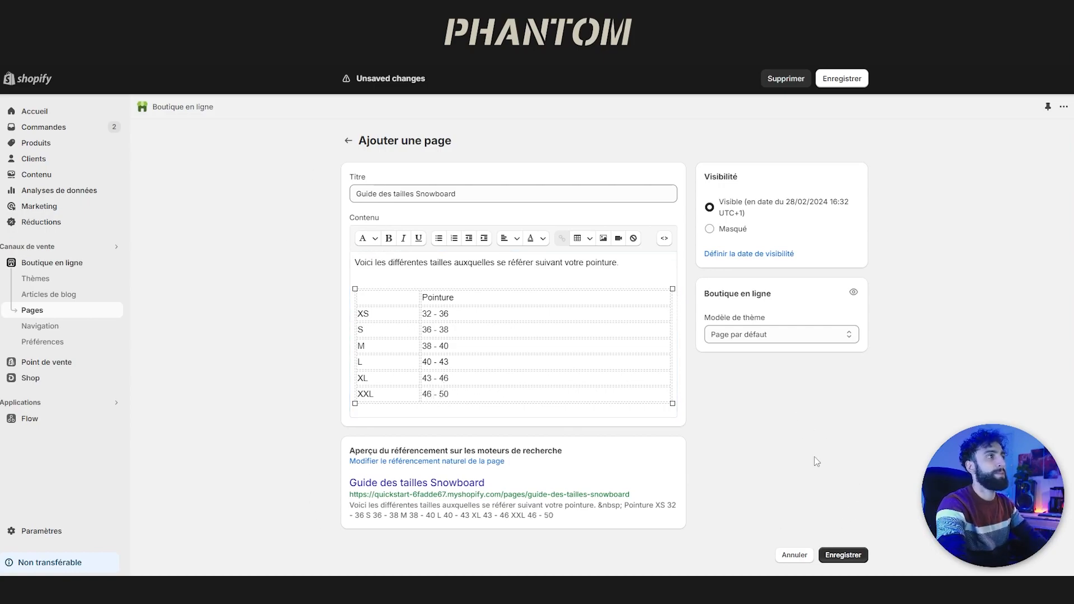
{"action": "left_click", "coordinate": [842, 78]}
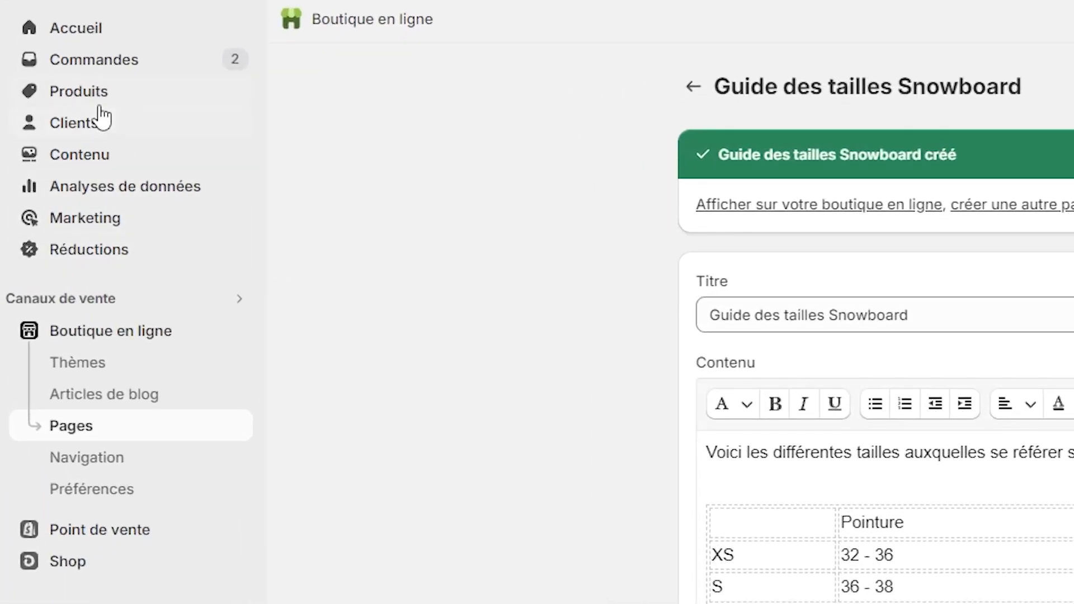
Assign the page Guide des tailles Snowboard to the Popup guide des tailles metafield of The Collection Snowboard: Hydrogen and save the product
{"action": "left_click", "coordinate": [96, 92]}
{"action": "scroll", "coordinate": [475, 364], "scroll_direction": "down", "scroll_amount": 4}
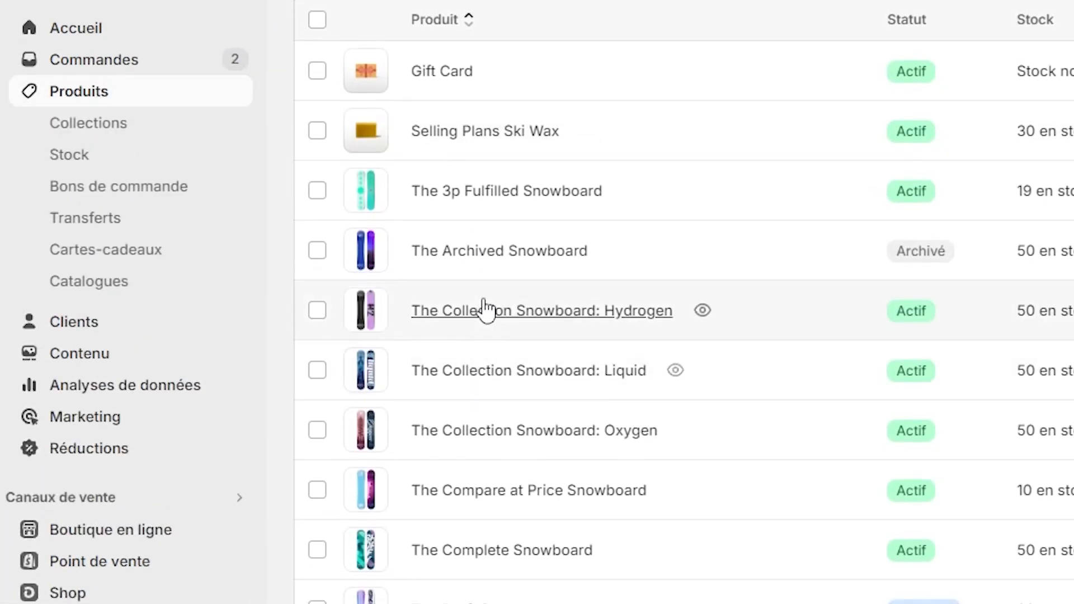
{"action": "left_click", "coordinate": [484, 309]}
{"action": "scroll", "coordinate": [529, 381], "scroll_direction": "down", "scroll_amount": 10}
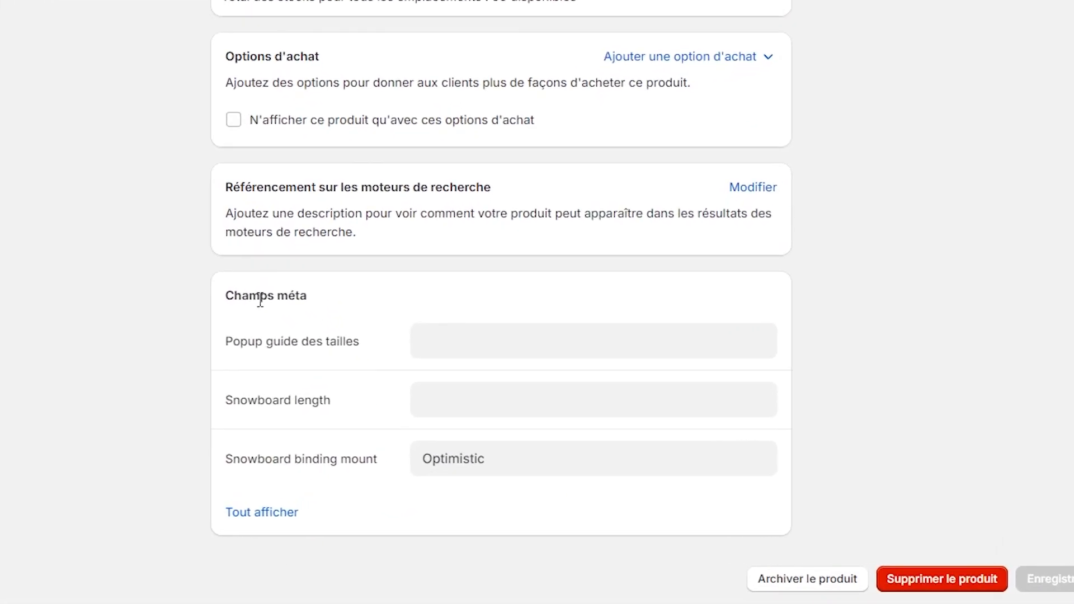
{"action": "left_click_drag", "start_coordinate": [323, 379], "coordinate": [413, 379]}
{"action": "left_click", "coordinate": [513, 410]}
{"action": "left_click", "coordinate": [513, 405]}
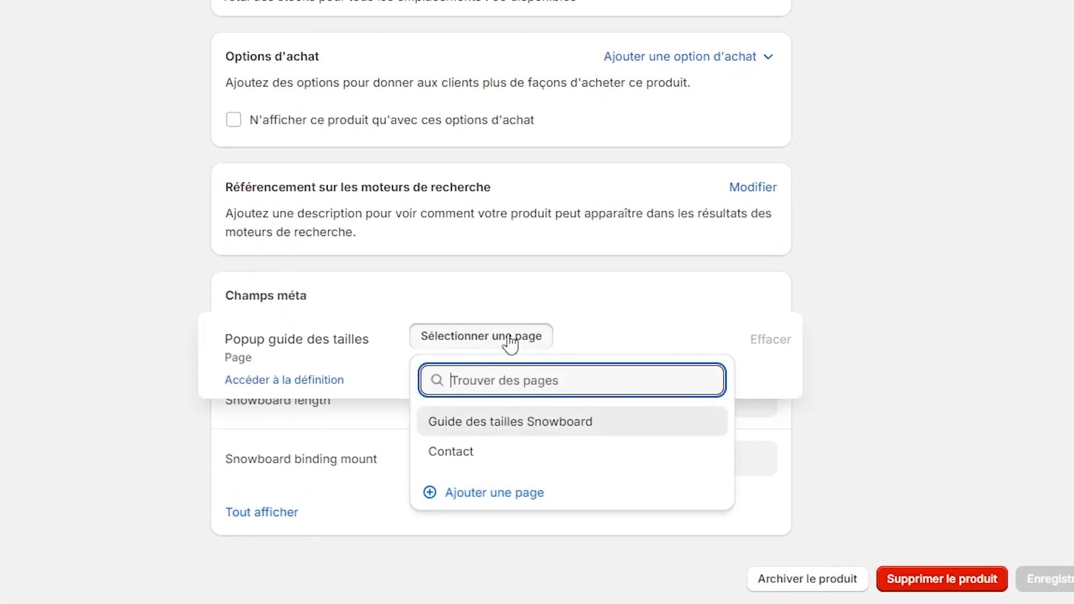
{"action": "left_click", "coordinate": [503, 423]}
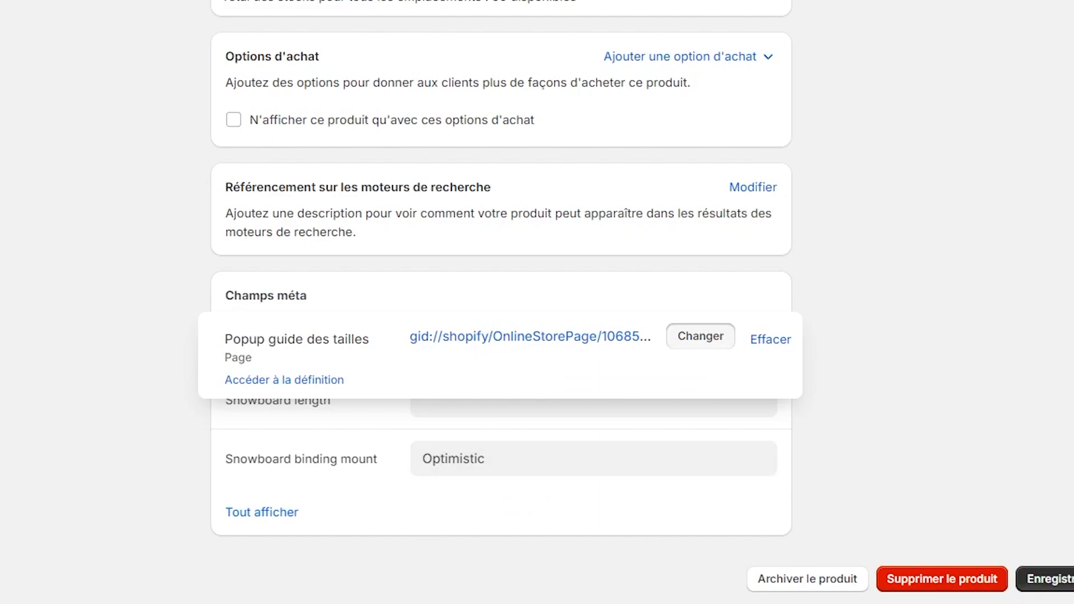
{"action": "left_click", "coordinate": [1044, 579]}
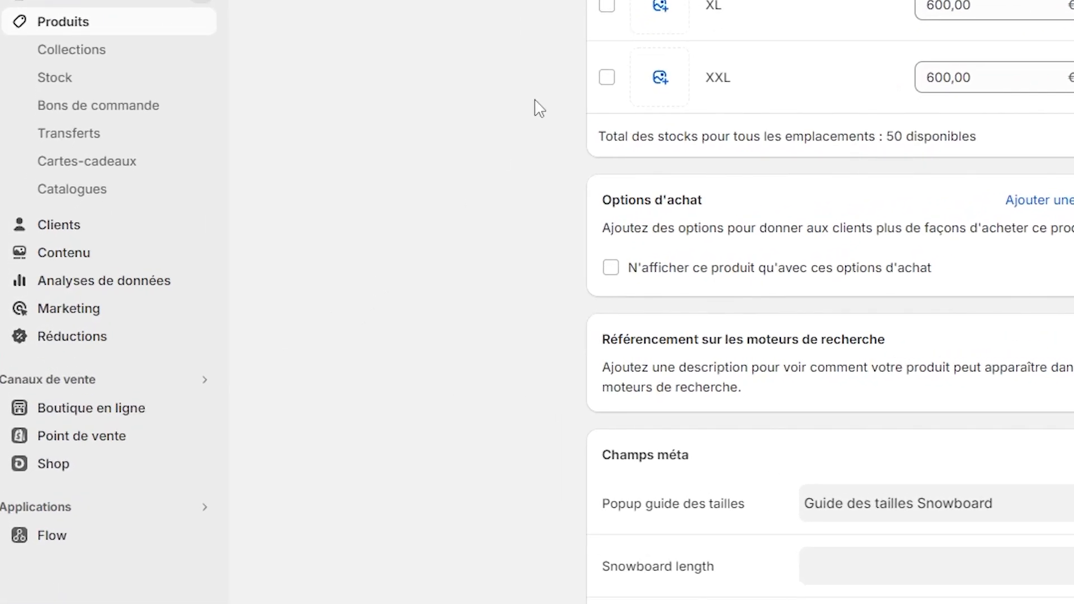
Open the theme editor's default product template and preview The Collection Snowboard: Hydrogen, checking sizes S, M, L and XS
{"action": "left_click", "coordinate": [89, 407]}
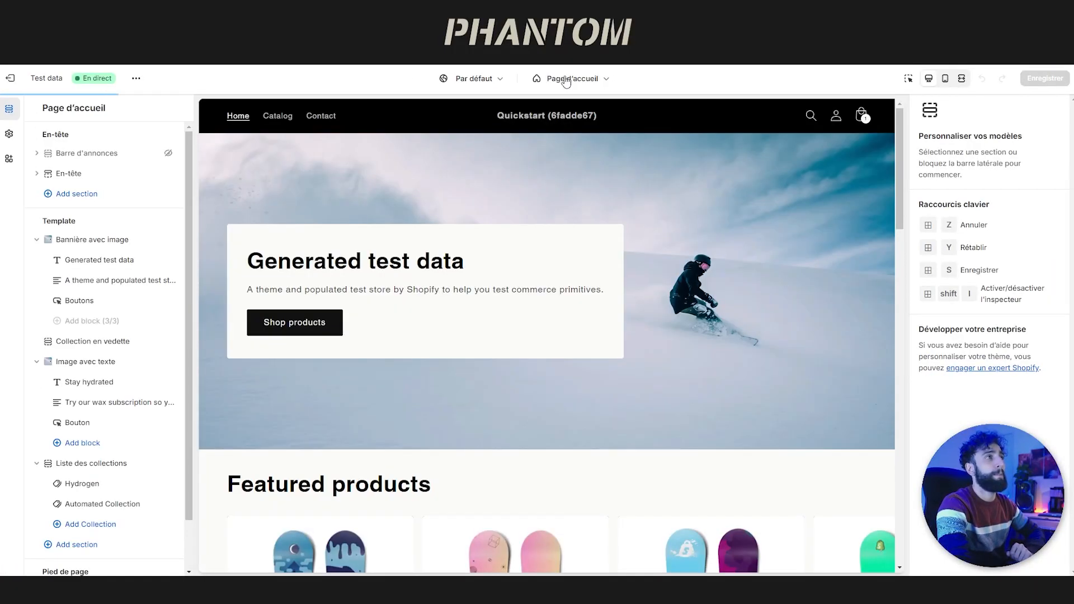
{"action": "left_click", "coordinate": [566, 80]}
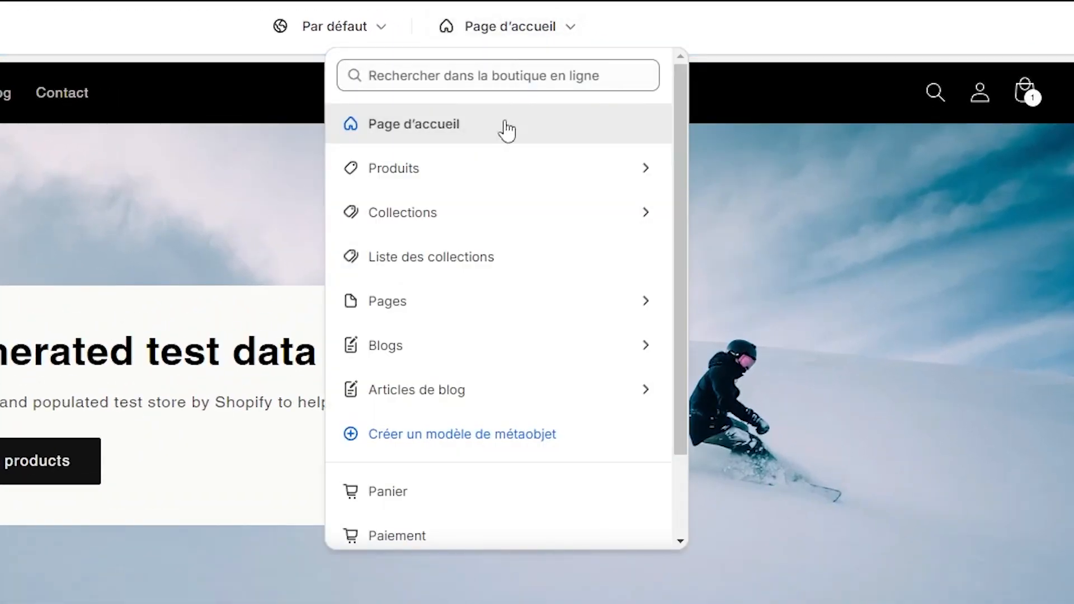
{"action": "left_click", "coordinate": [534, 157]}
{"action": "left_click", "coordinate": [449, 165]}
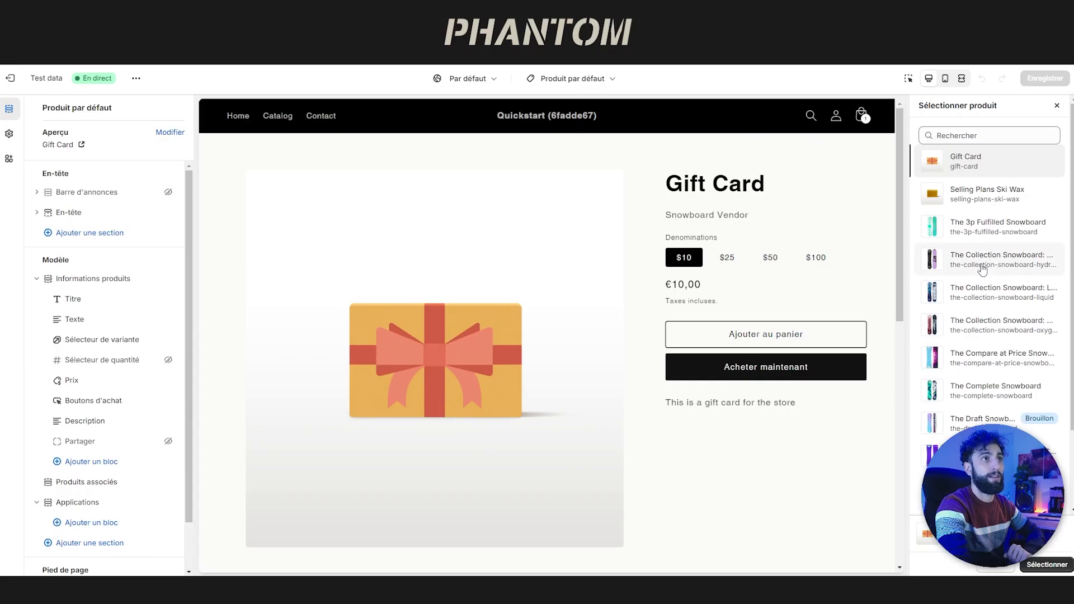
{"action": "left_click", "coordinate": [951, 352]}
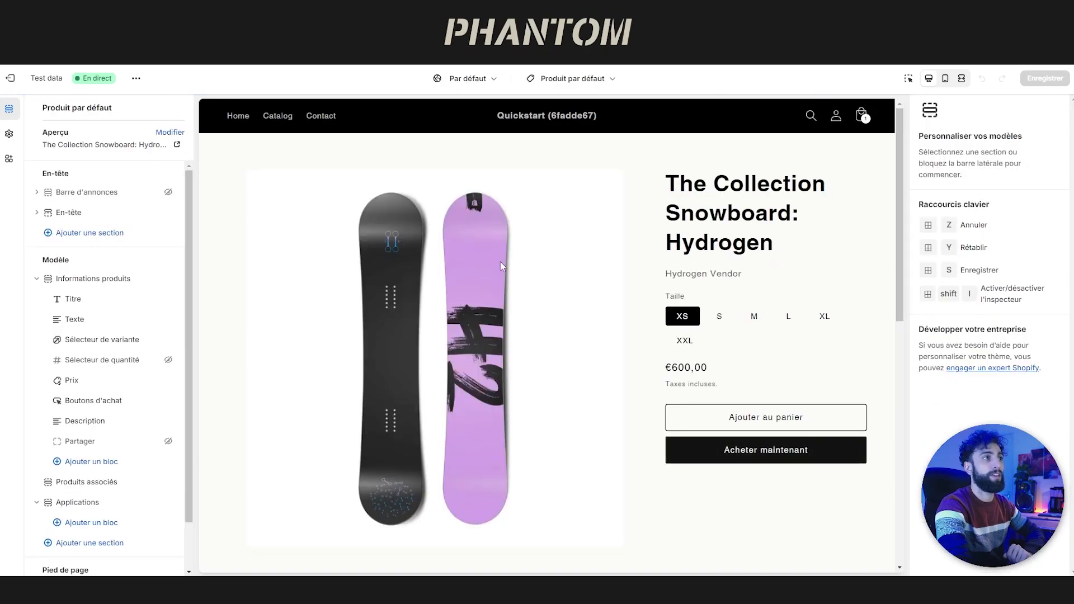
{"action": "left_click", "coordinate": [719, 316]}
{"action": "left_click", "coordinate": [754, 316]}
{"action": "left_click", "coordinate": [788, 316]}
{"action": "left_click", "coordinate": [682, 316]}
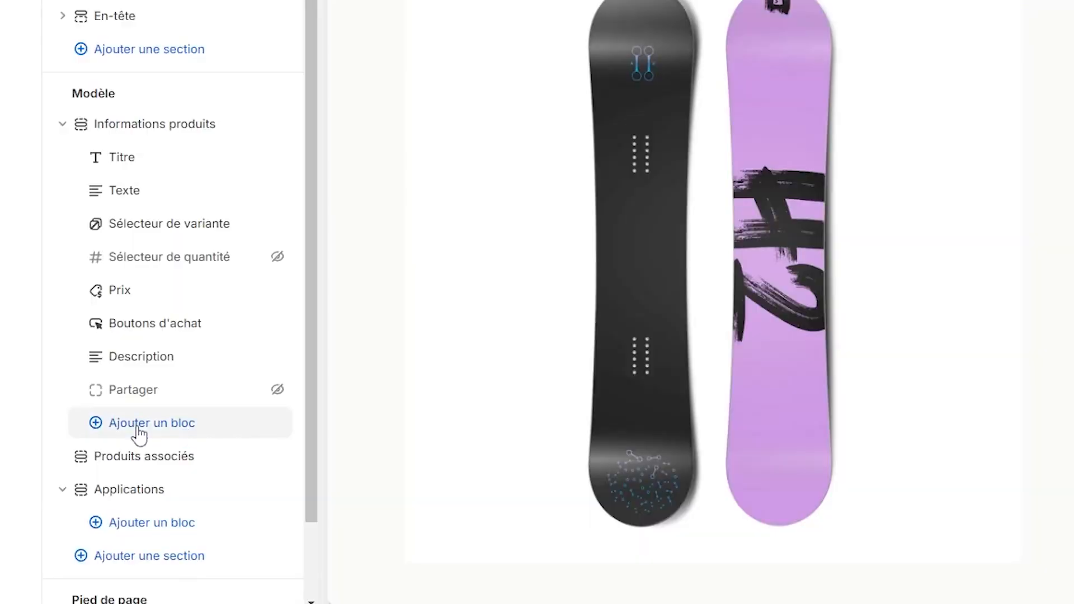
Add a Pop-up block to the product information section and set its link label to "Guide des tailles"
{"action": "left_click", "coordinate": [141, 428]}
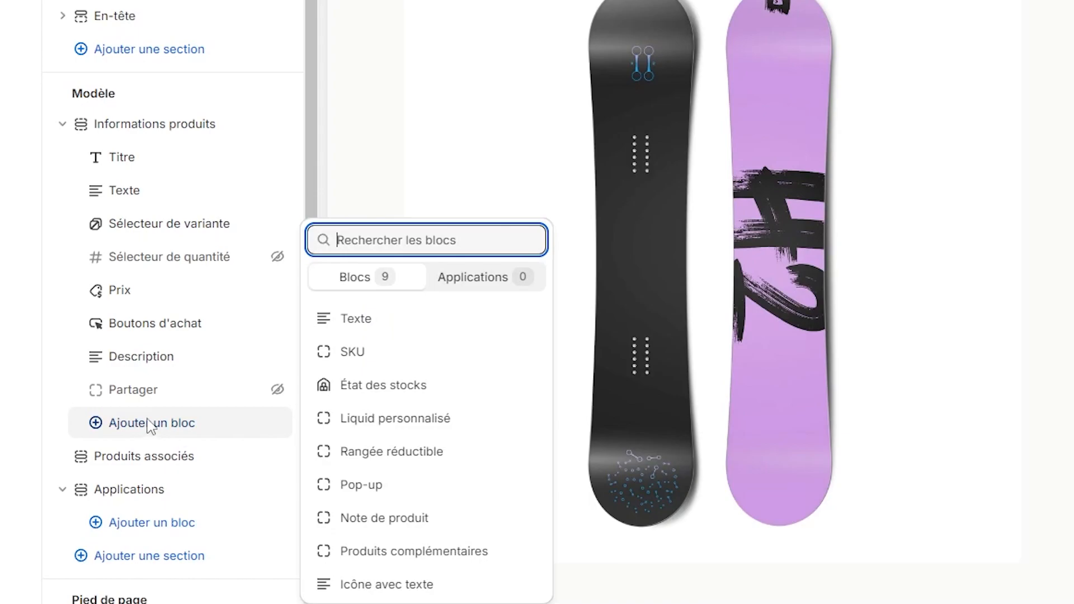
{"action": "left_click", "coordinate": [393, 485]}
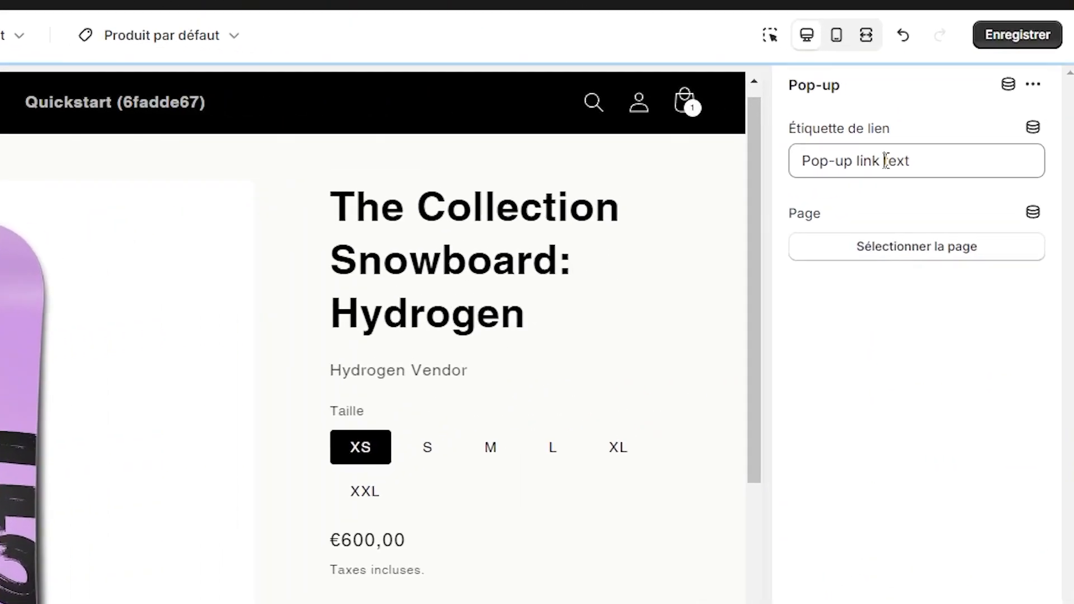
{"action": "left_click", "coordinate": [885, 161]}
{"action": "key", "text": "ctrl+a"}
{"action": "type", "text": "Guide"}
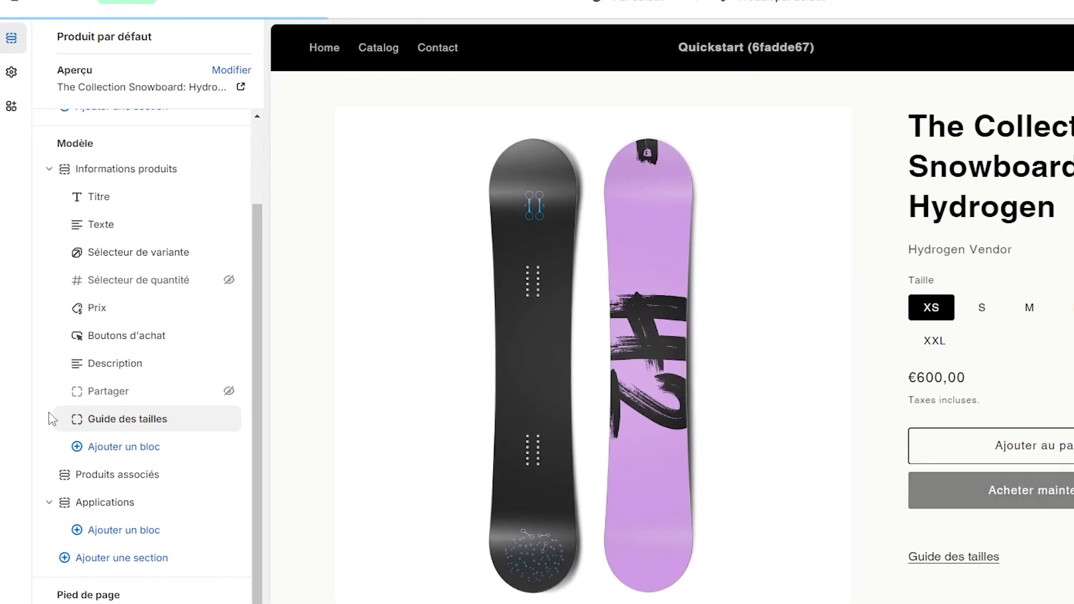
Place the Guide des tailles block directly above the variant selector and link its page to the Popup guide des tailles metafield
{"action": "left_click_drag", "start_coordinate": [72, 420], "coordinate": [73, 254]}
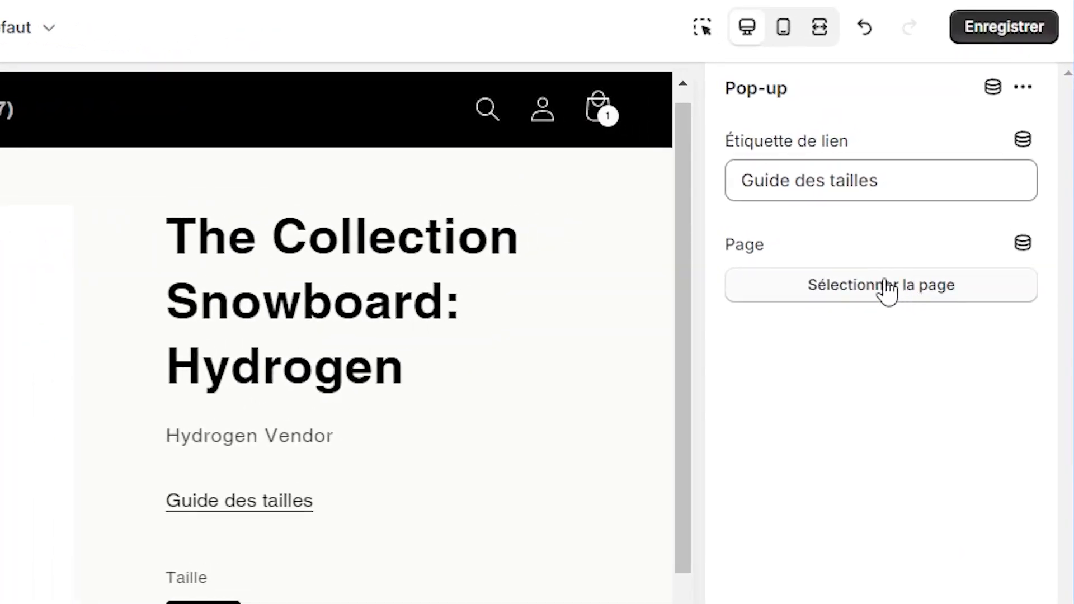
{"action": "left_click", "coordinate": [1022, 244]}
{"action": "left_click", "coordinate": [783, 373]}
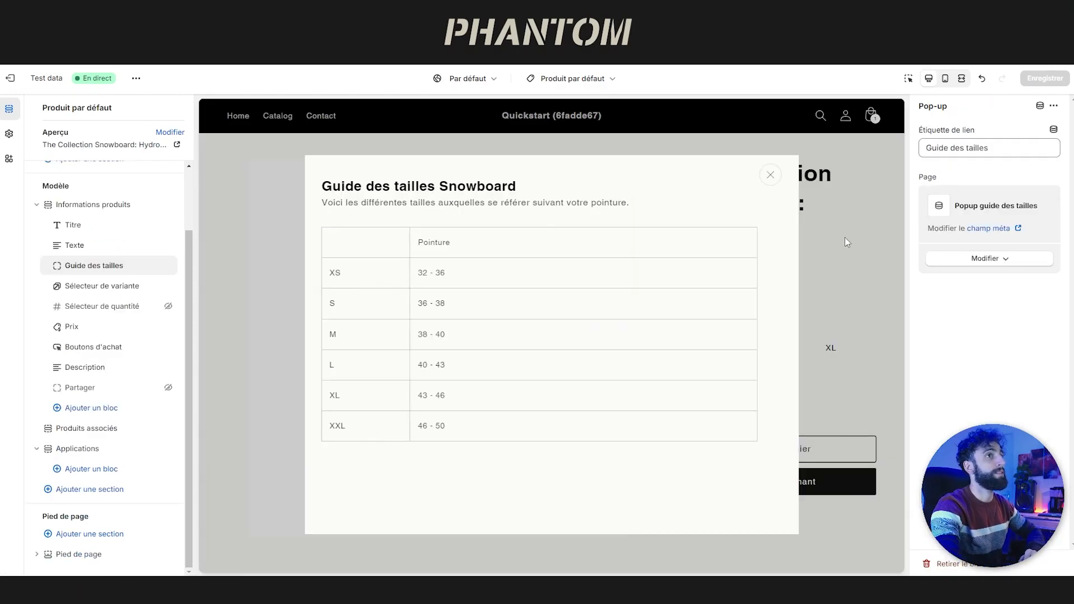
{"action": "left_click", "coordinate": [985, 257]}
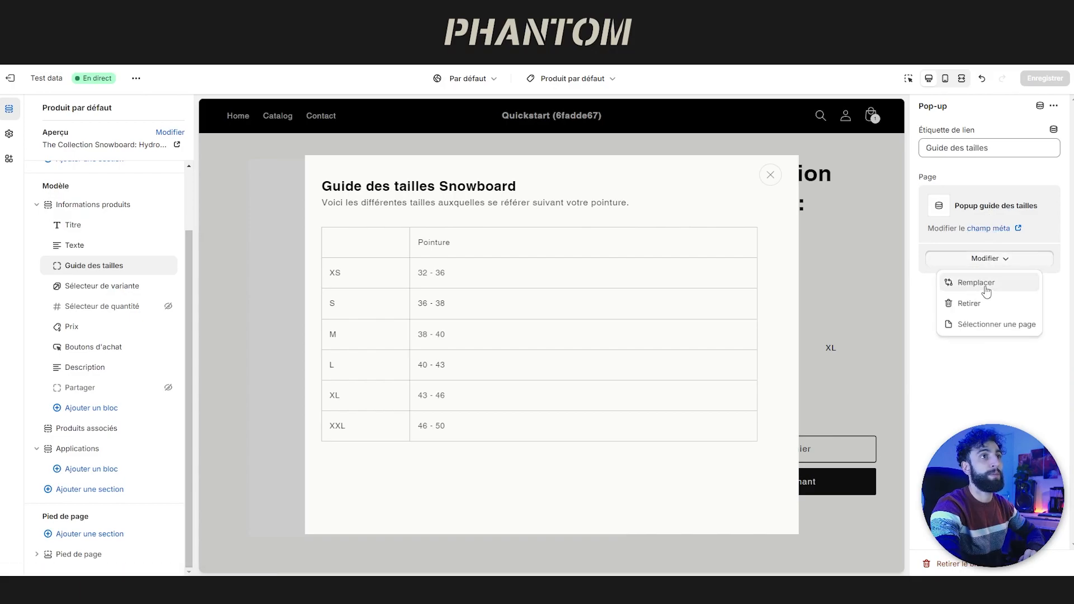
{"action": "left_click", "coordinate": [970, 207]}
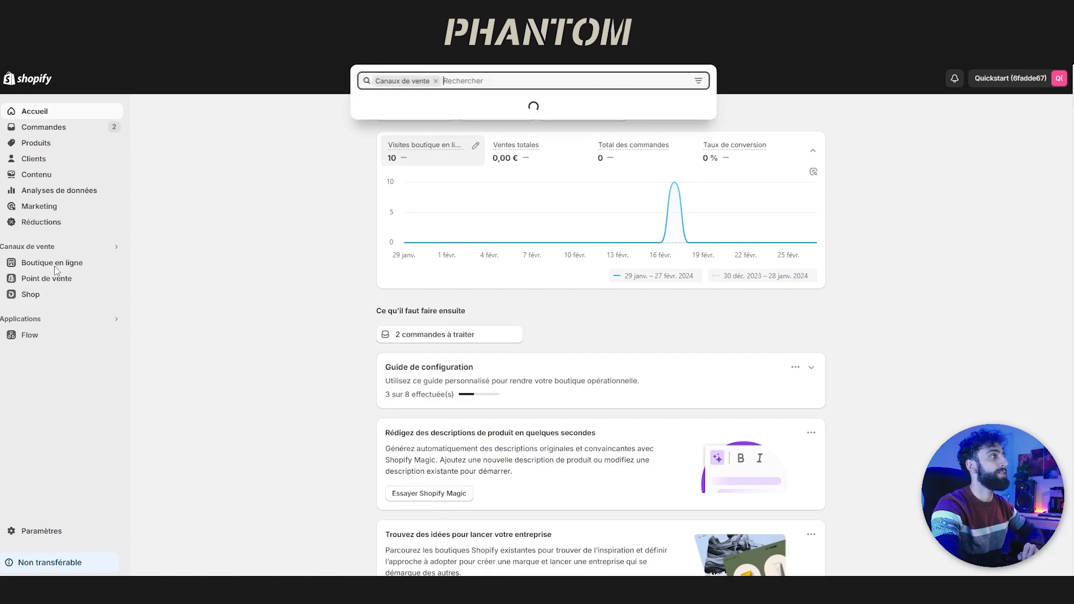
Open the Guide des tailles Snowboard page in the store admin and examine its table editing options and HTML source
{"action": "left_click", "coordinate": [50, 262]}
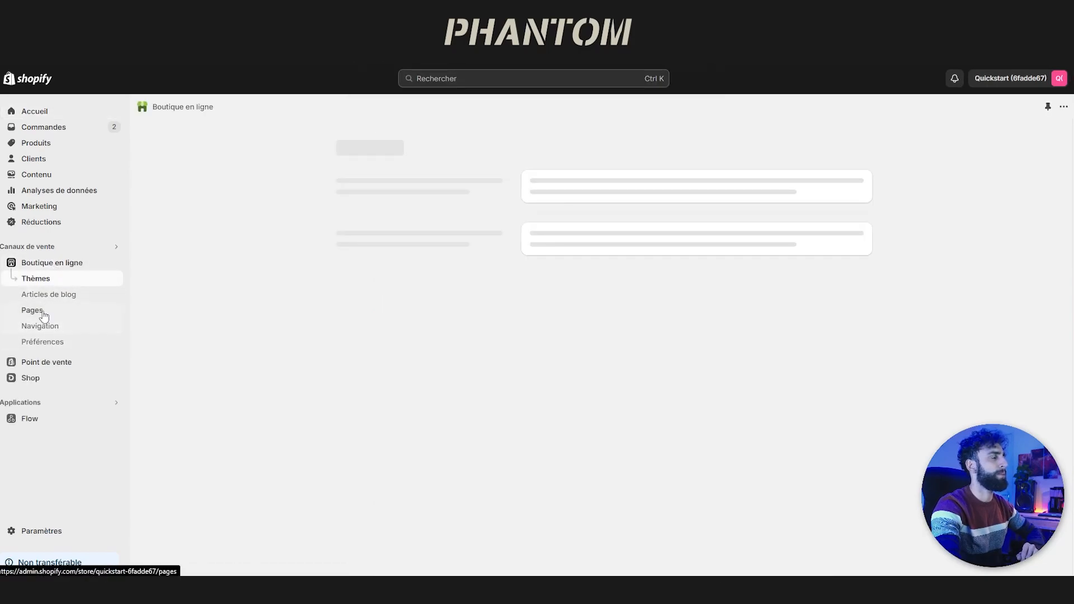
{"action": "left_click", "coordinate": [43, 312]}
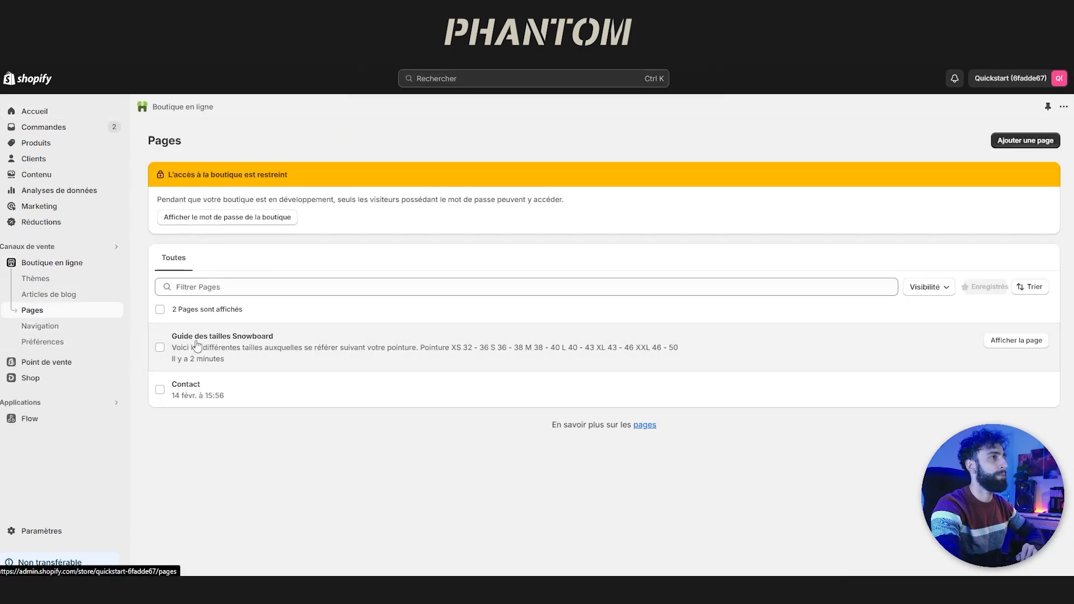
{"action": "left_click", "coordinate": [197, 345]}
{"action": "left_click", "coordinate": [354, 311]}
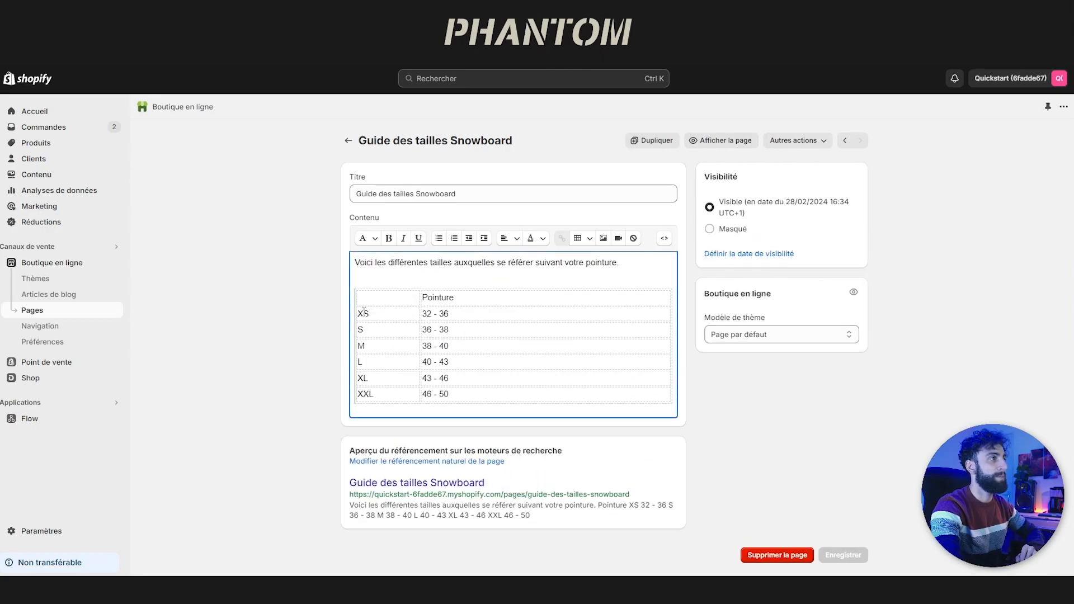
{"action": "left_click_drag", "start_coordinate": [393, 313], "coordinate": [439, 313]}
{"action": "left_click", "coordinate": [585, 240]}
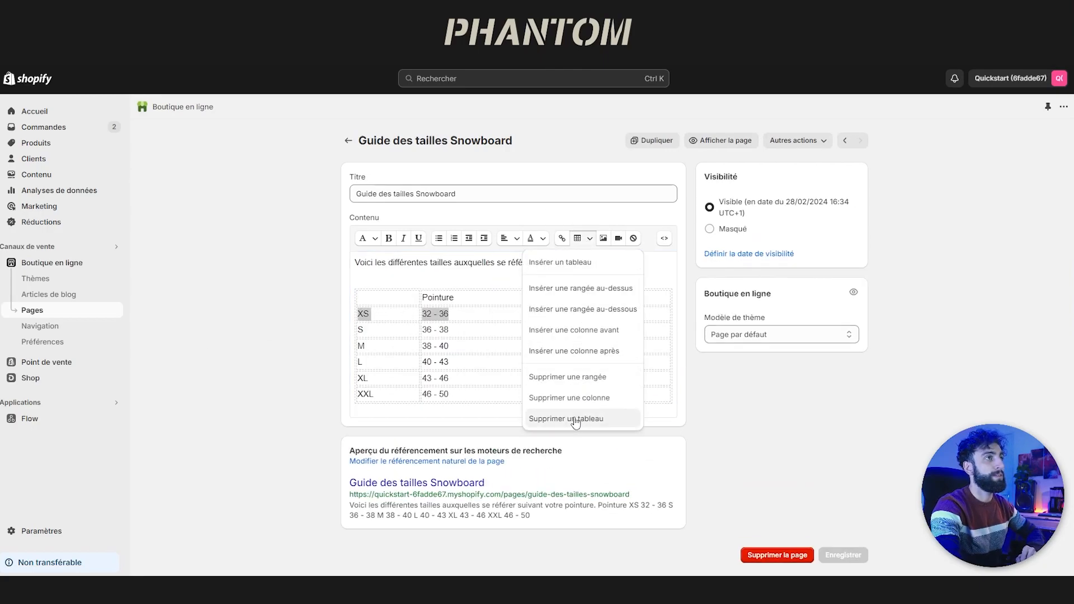
{"action": "left_click", "coordinate": [664, 239]}
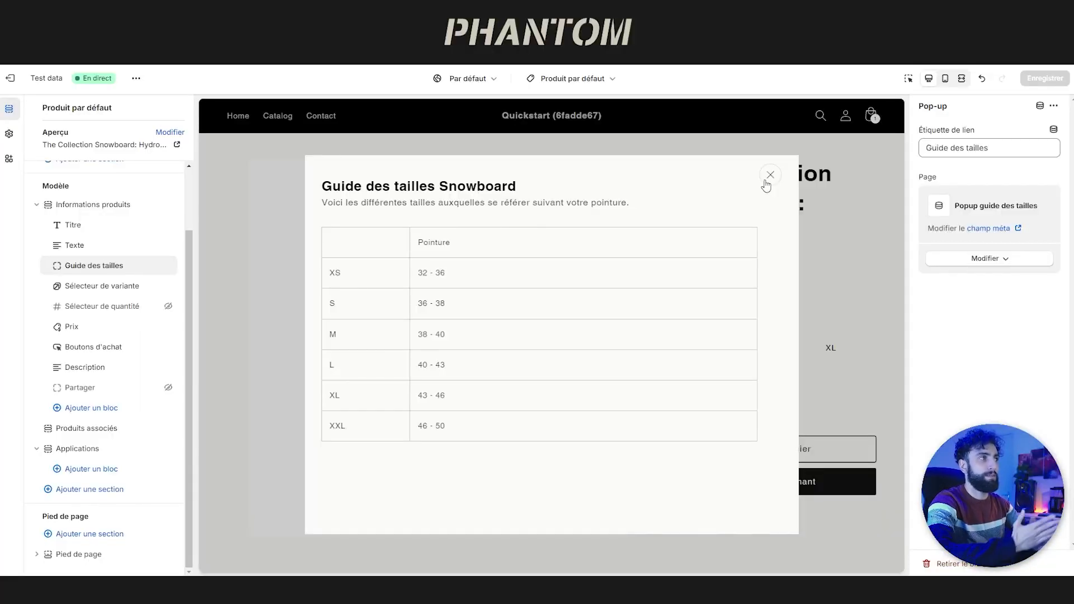
Close the size guide preview and create a product template named "GDT Snowboard" based on Produit par défaut
{"action": "left_click", "coordinate": [770, 176]}
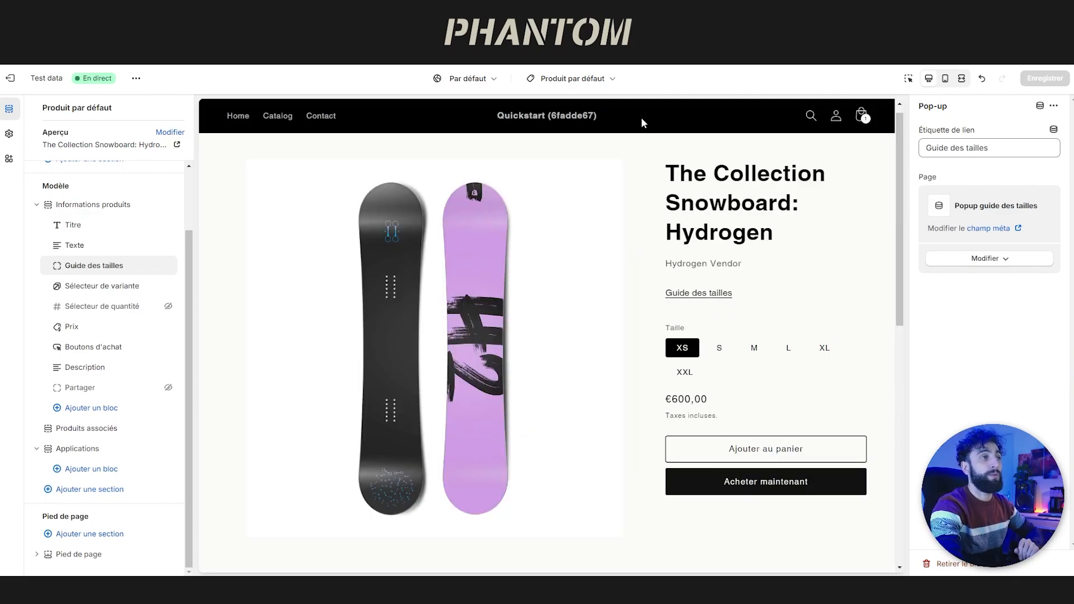
{"action": "left_click", "coordinate": [566, 81]}
{"action": "left_click", "coordinate": [612, 160]}
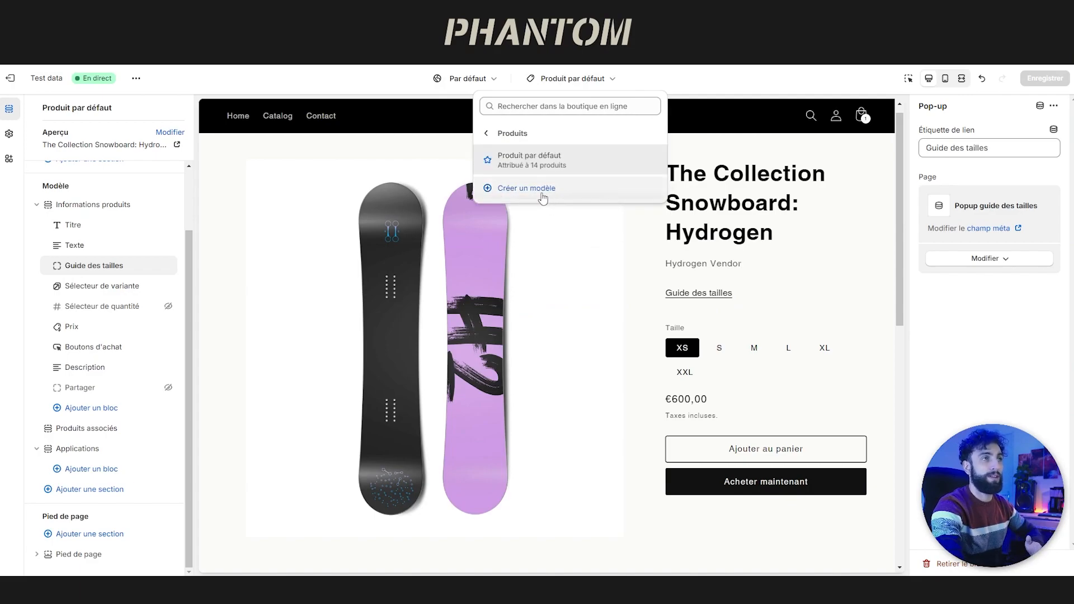
{"action": "left_click", "coordinate": [542, 192]}
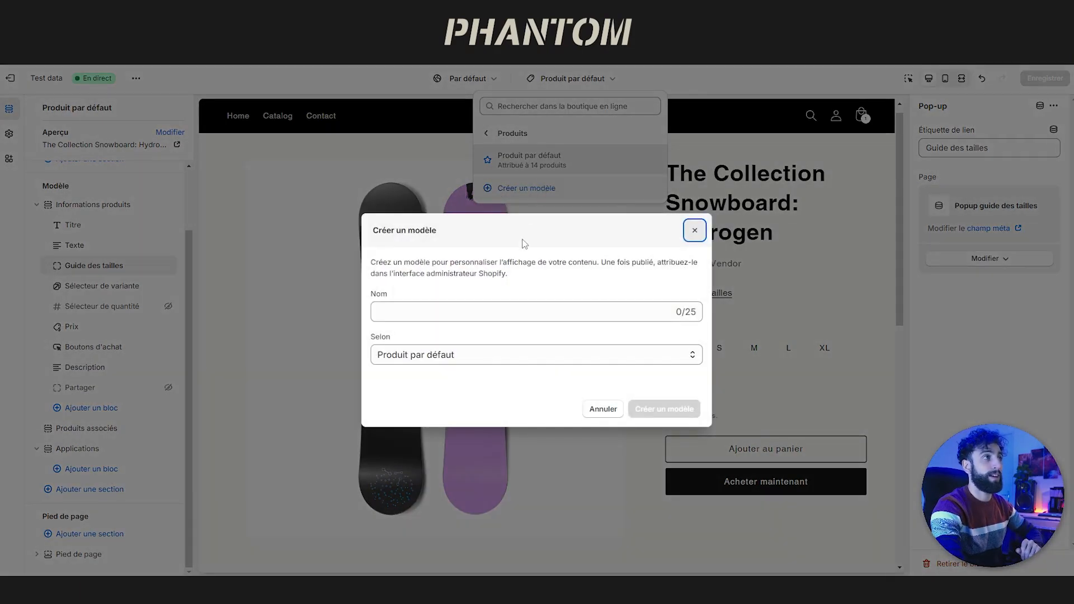
{"action": "left_click", "coordinate": [472, 318]}
{"action": "type", "text": "Guide d"}
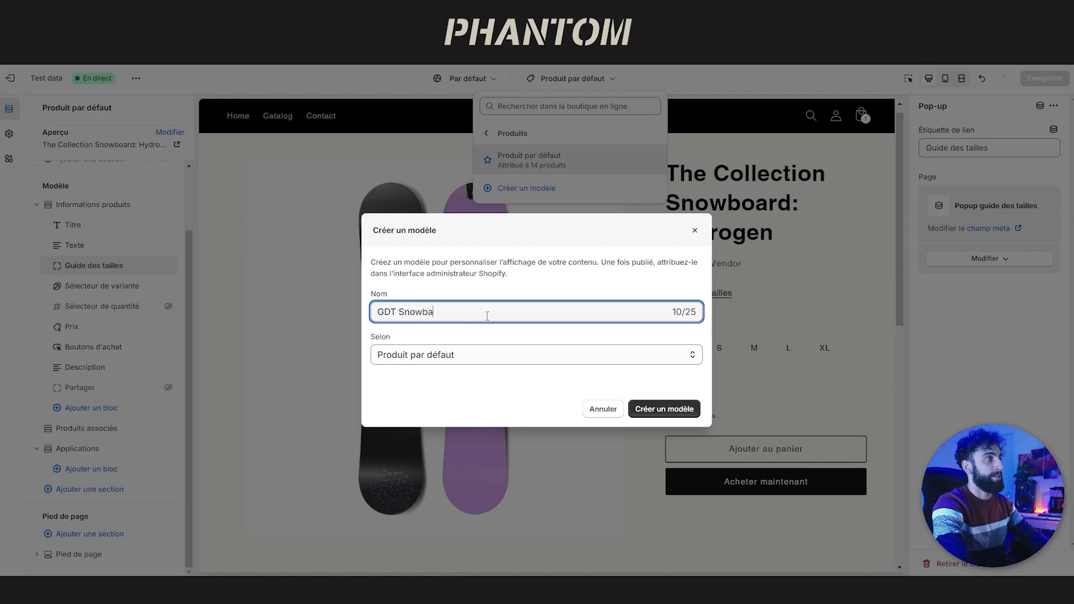
{"action": "left_click", "coordinate": [664, 409]}
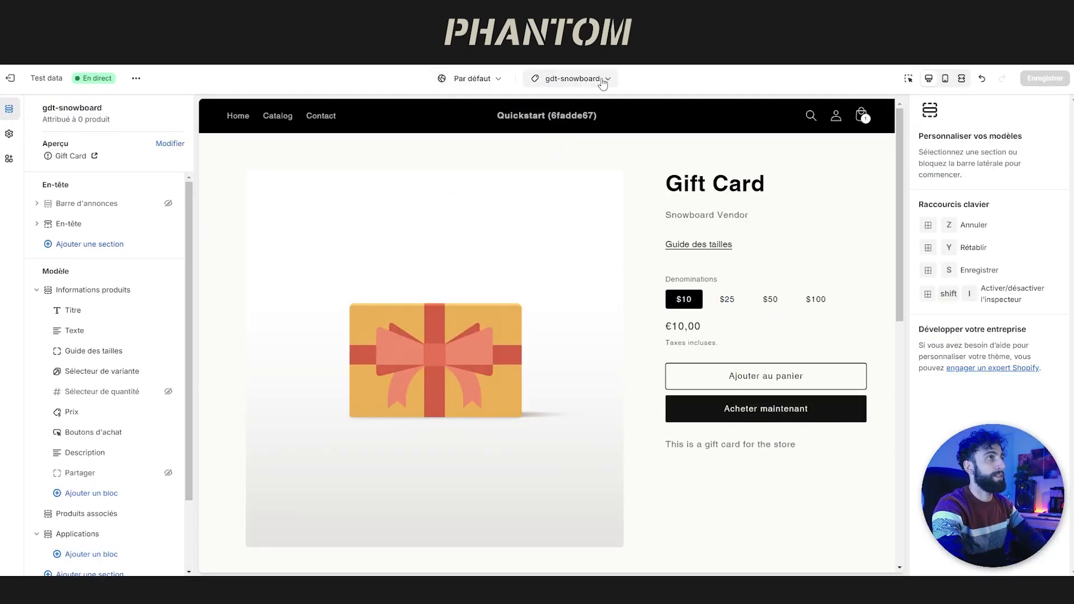
Switch back to the Produit par défaut template, delete its Guide des tailles block and save
{"action": "left_click", "coordinate": [582, 79]}
{"action": "left_click", "coordinate": [556, 160]}
{"action": "left_click", "coordinate": [564, 161]}
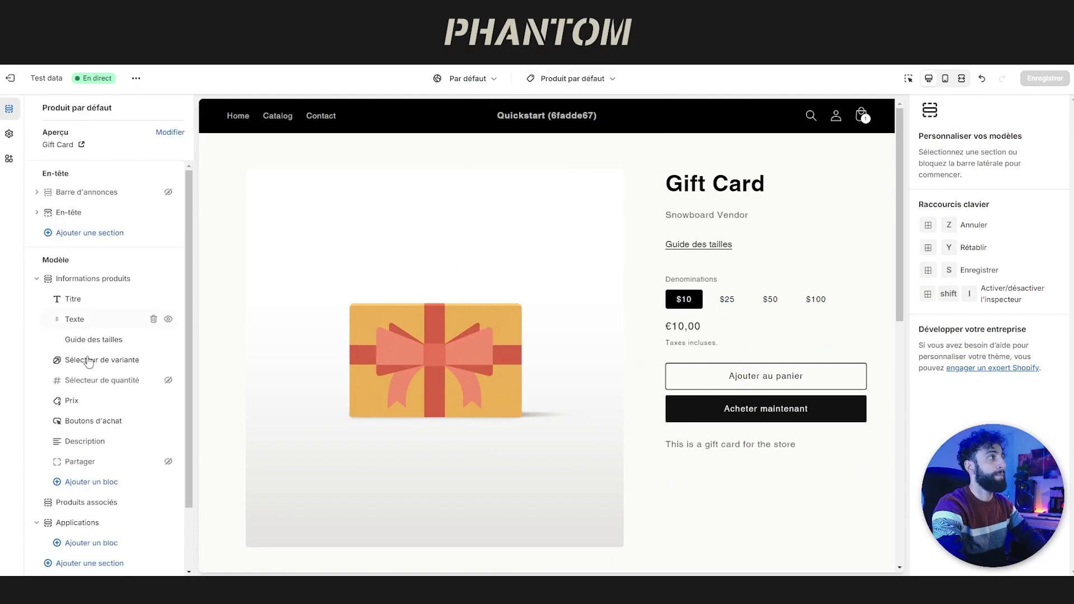
{"action": "left_click", "coordinate": [89, 339]}
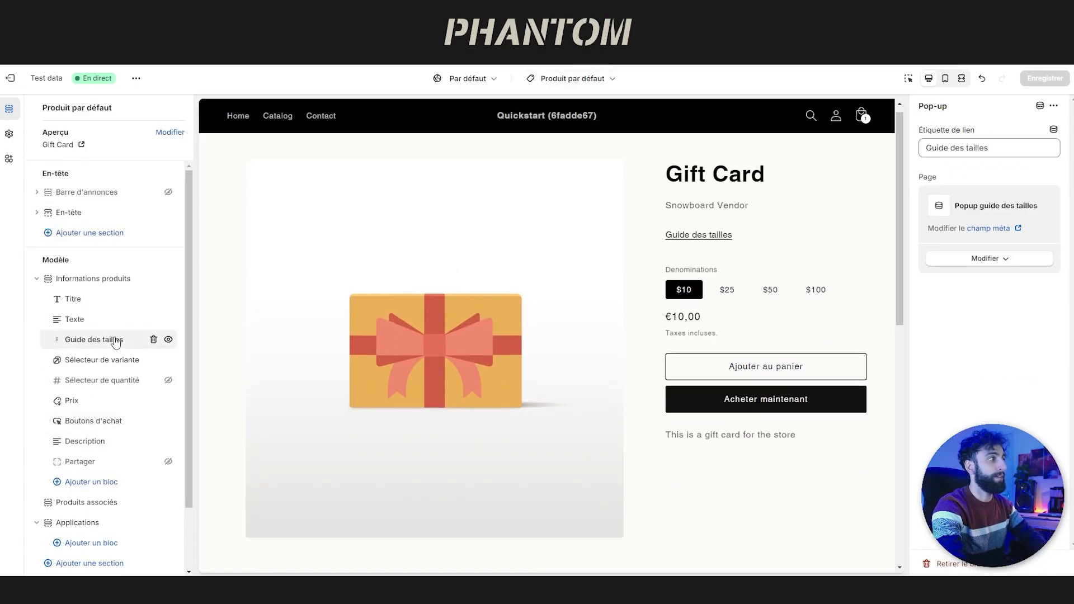
{"action": "left_click", "coordinate": [153, 340]}
{"action": "left_click", "coordinate": [1034, 83]}
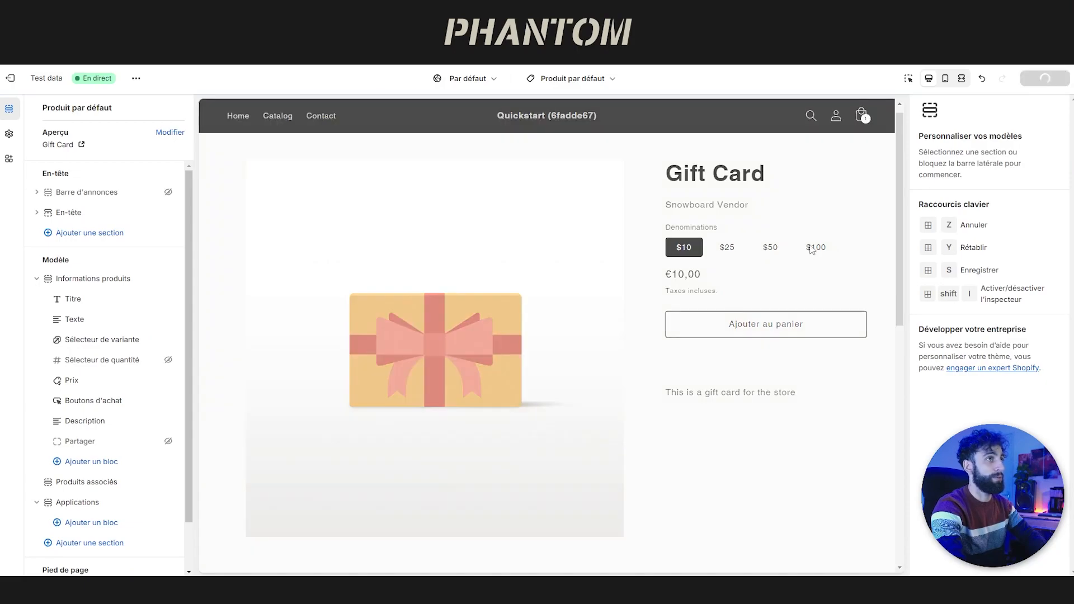
Open the gdt-snowboard product template in the theme editor
{"action": "left_click", "coordinate": [574, 78]}
{"action": "left_click", "coordinate": [535, 157]}
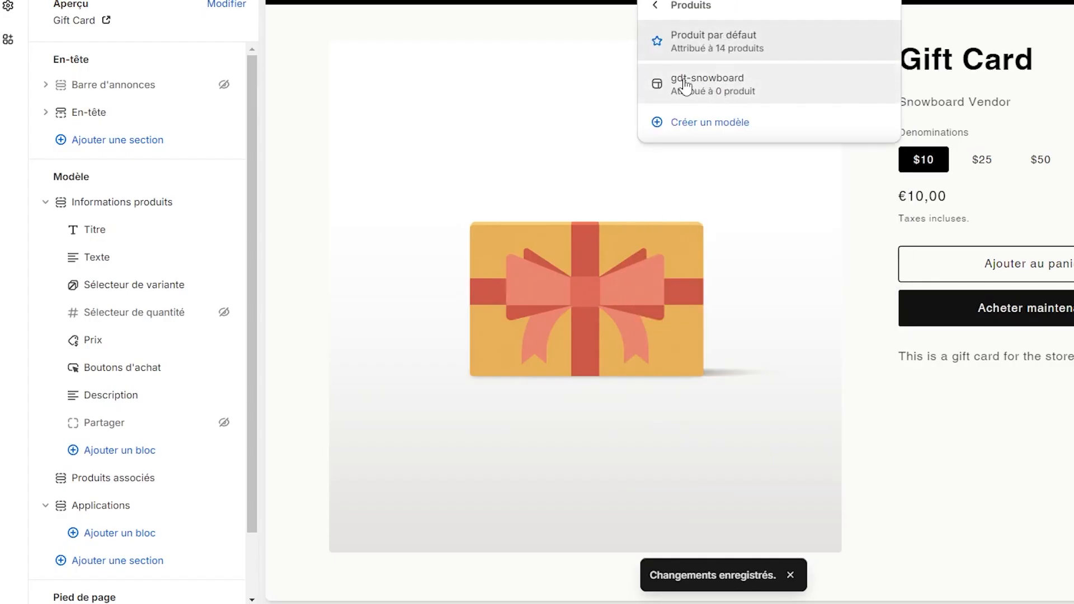
{"action": "left_click", "coordinate": [686, 83]}
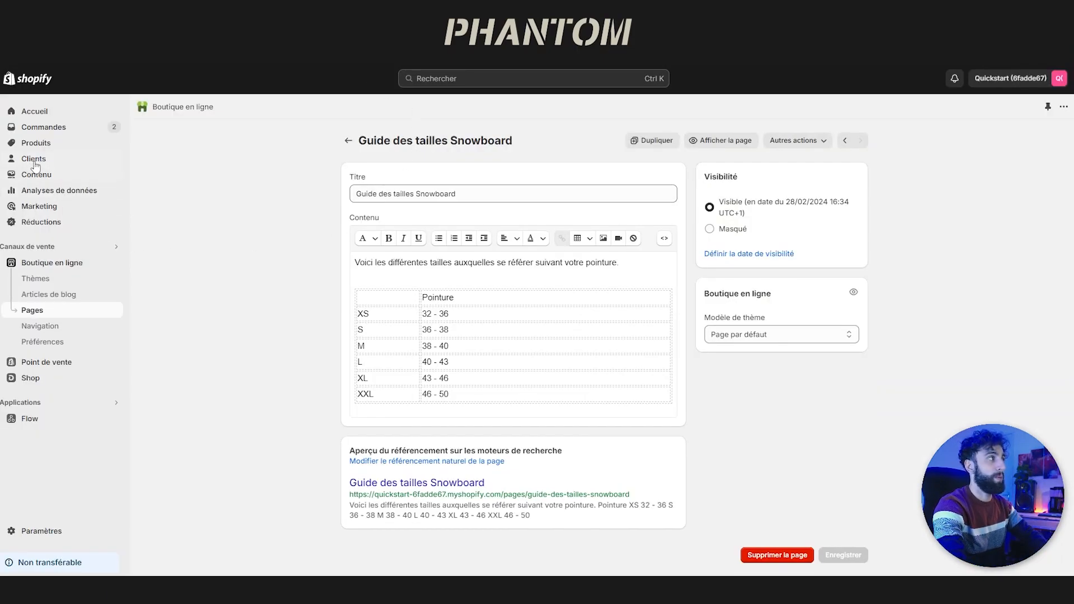
Open The Collection Snowboard: Hydrogen in the store admin and set its theme template to gdt-snowboard
{"action": "left_click", "coordinate": [36, 143]}
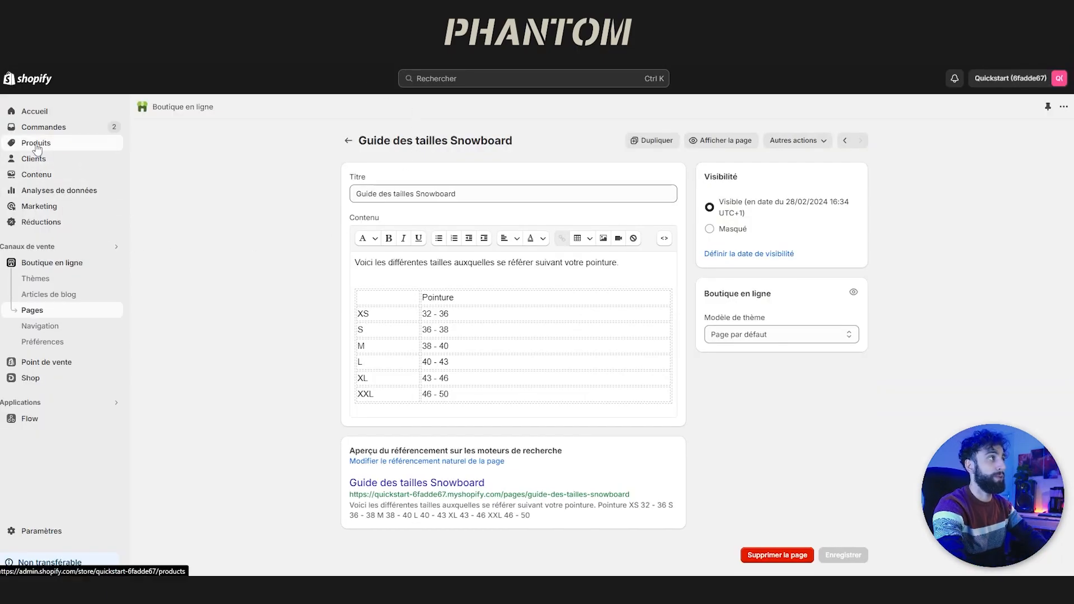
{"action": "left_click", "coordinate": [247, 370]}
{"action": "scroll", "coordinate": [954, 431], "scroll_direction": "down", "scroll_amount": 3}
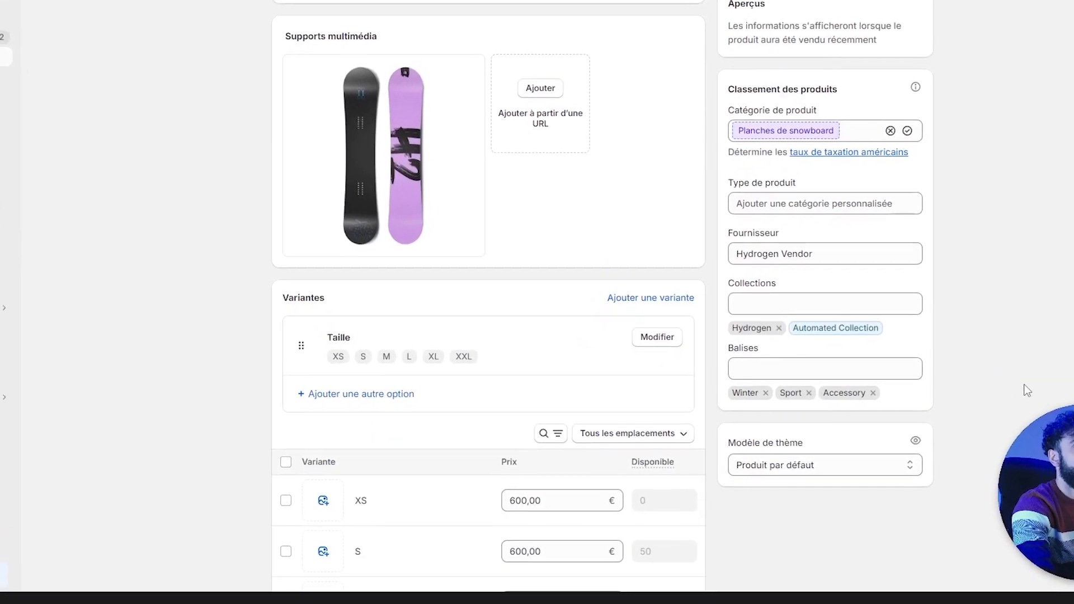
{"action": "left_click", "coordinate": [853, 455]}
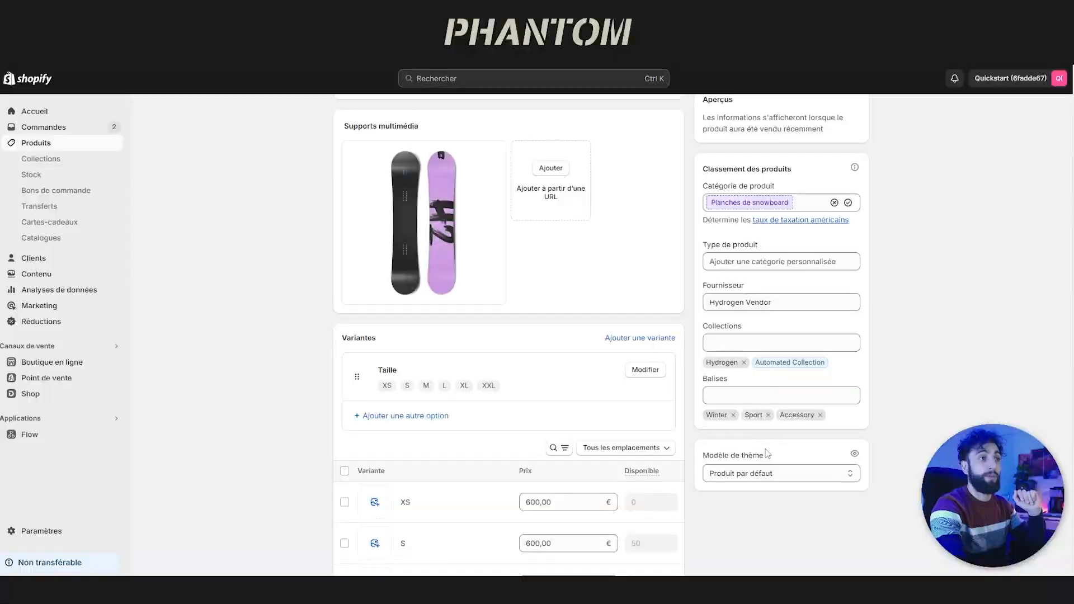
{"action": "left_click", "coordinate": [733, 473]}
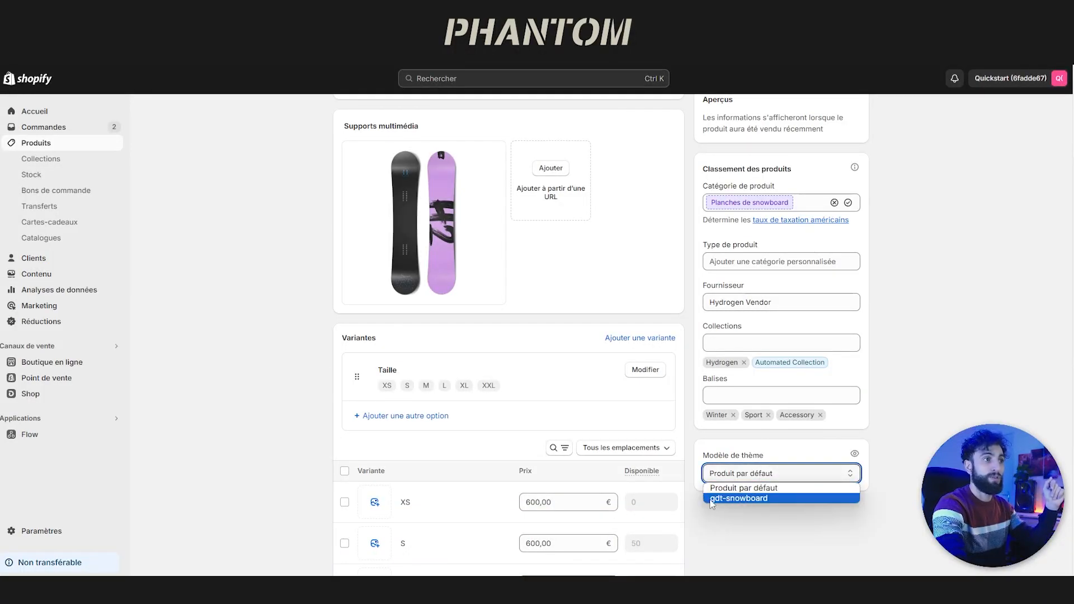
{"action": "left_click", "coordinate": [746, 498]}
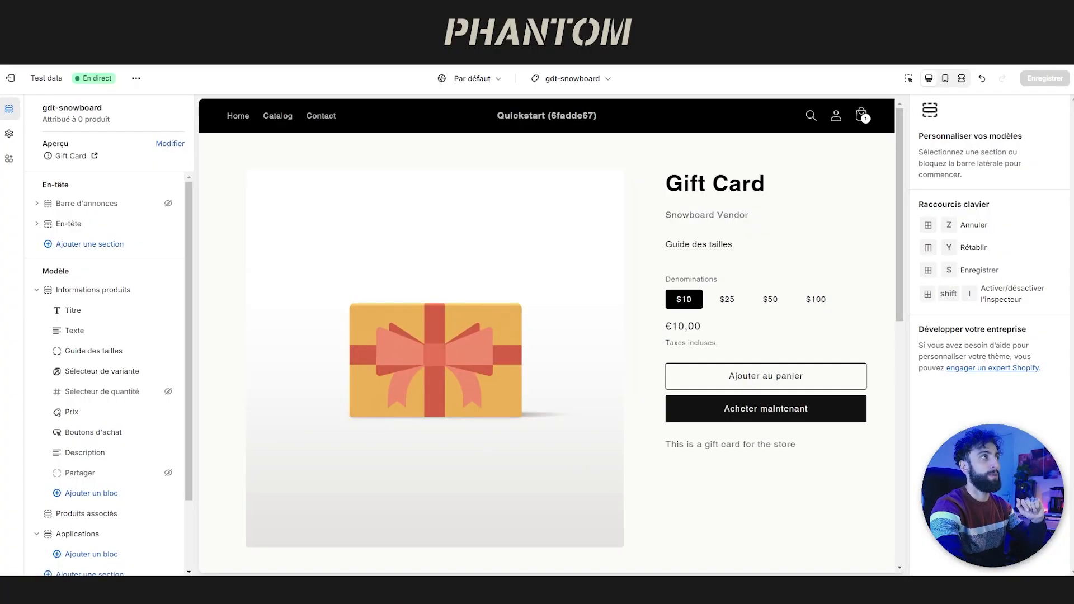
Preview The Collection Snowboard: Liquid from the home page's featured products to check it for a size guide link
{"action": "right_click", "coordinate": [755, 318]}
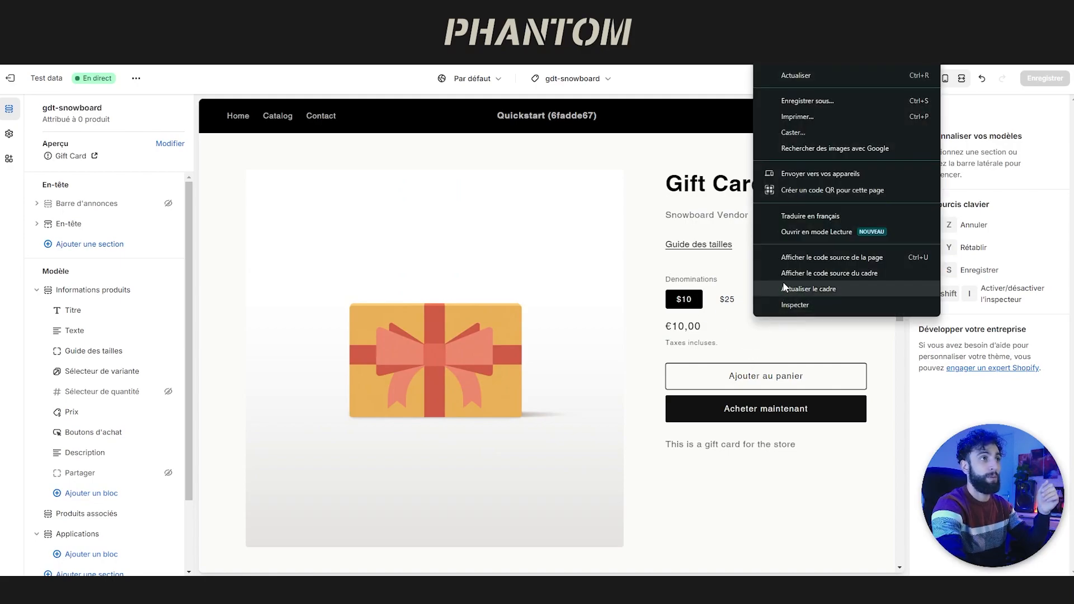
{"action": "left_click", "coordinate": [538, 83]}
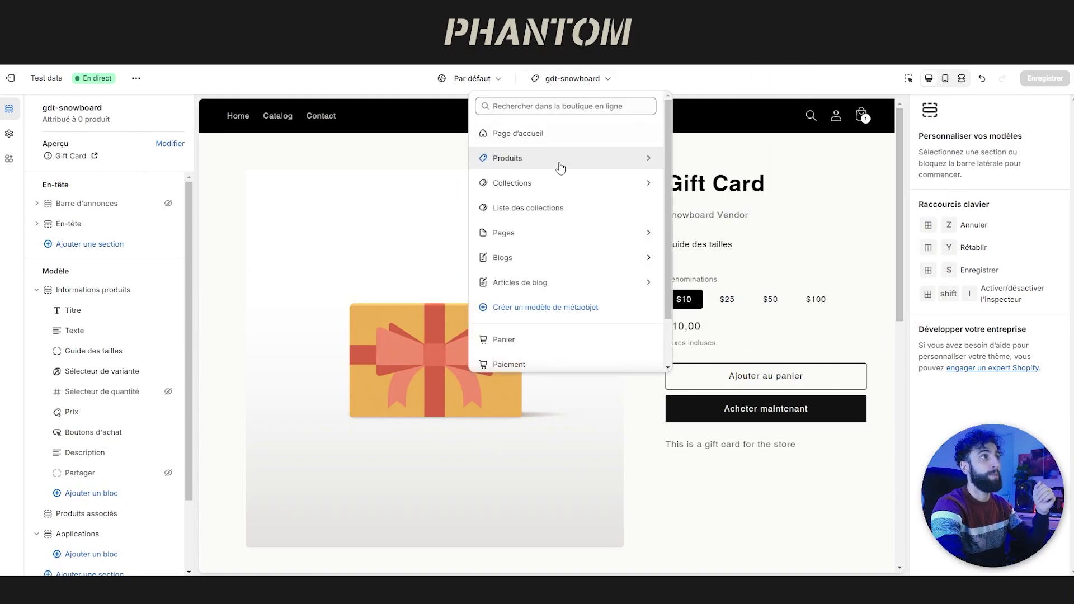
{"action": "left_click", "coordinate": [530, 136]}
{"action": "scroll", "coordinate": [323, 307], "scroll_direction": "down", "scroll_amount": 5}
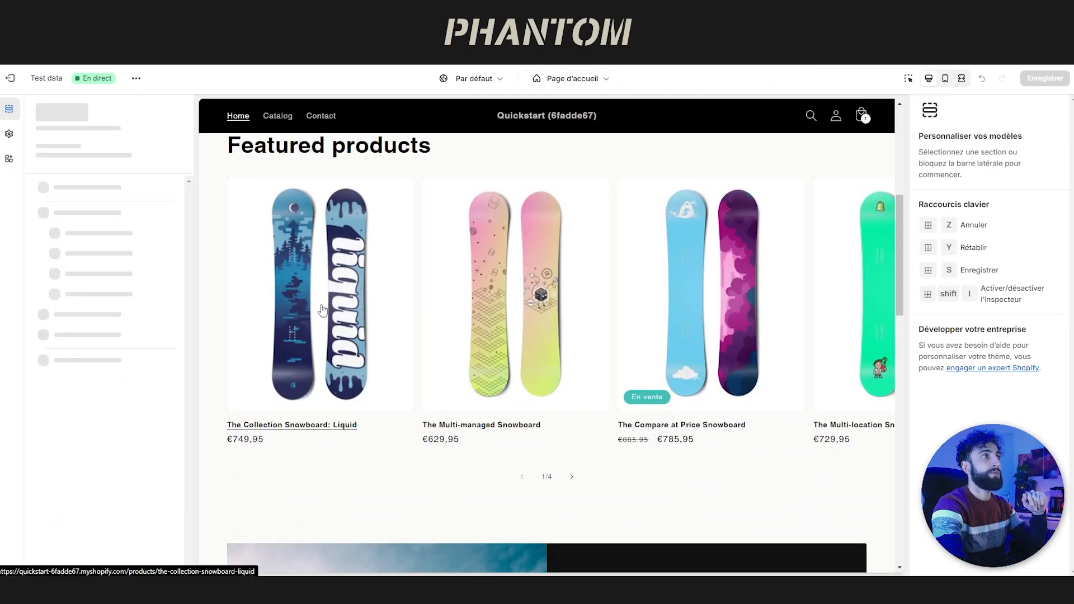
{"action": "left_click", "coordinate": [323, 310]}
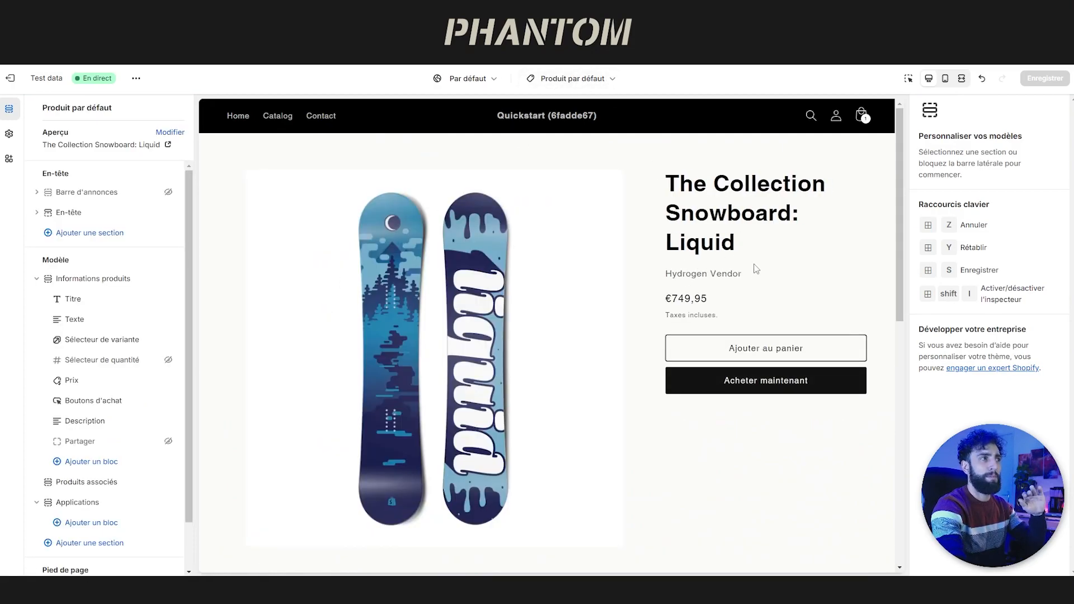
Preview The Collection Snowboard: Hydrogen from the featured products, view its size guide popup and close it
{"action": "left_click", "coordinate": [546, 116]}
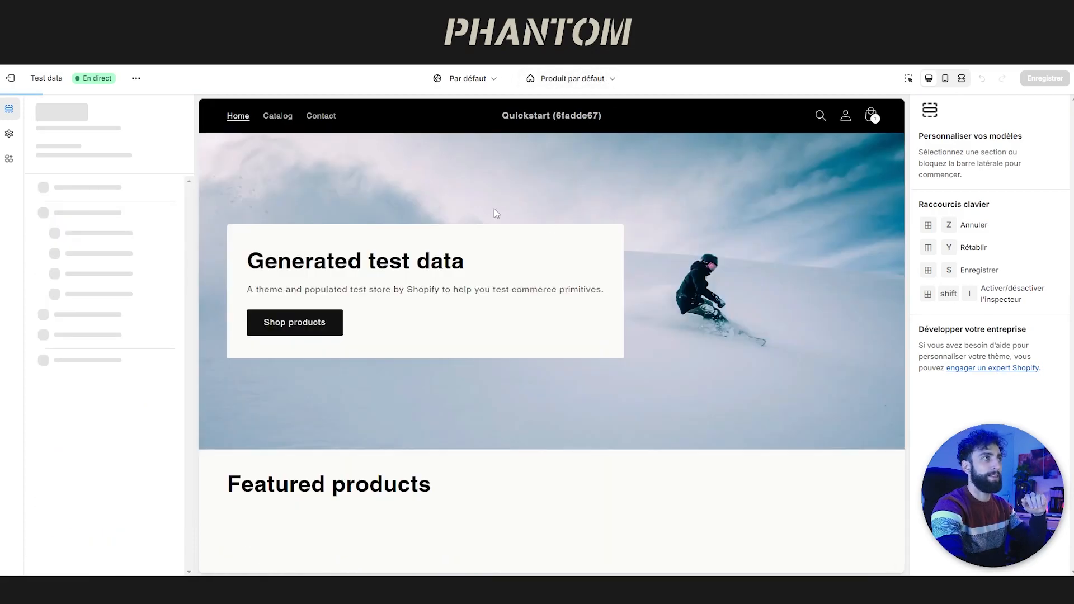
{"action": "scroll", "coordinate": [520, 268], "scroll_direction": "down", "scroll_amount": 6}
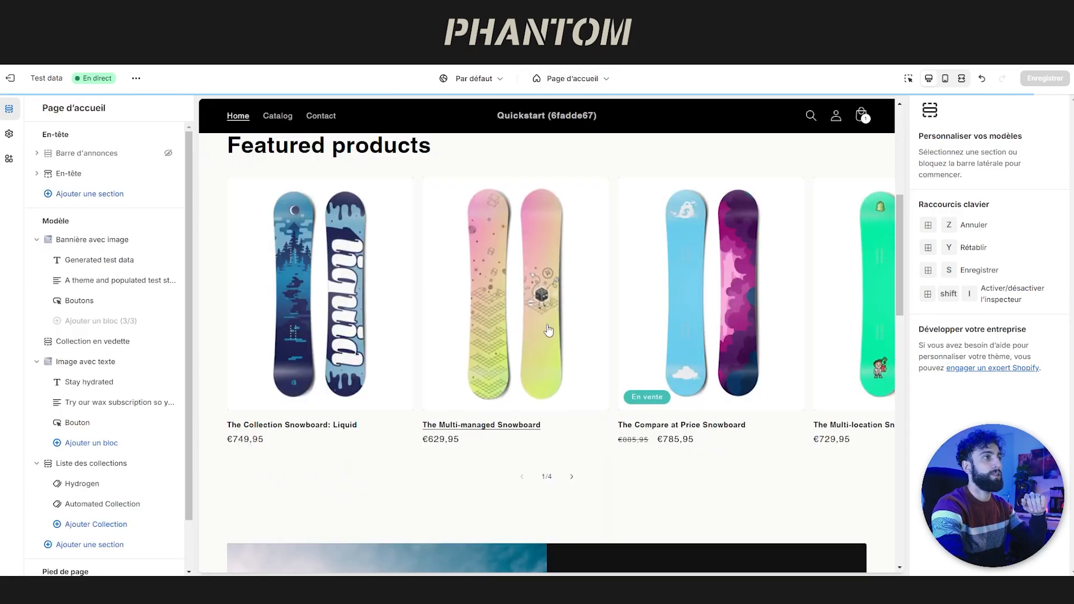
{"action": "left_click", "coordinate": [572, 480]}
{"action": "left_click", "coordinate": [741, 311]}
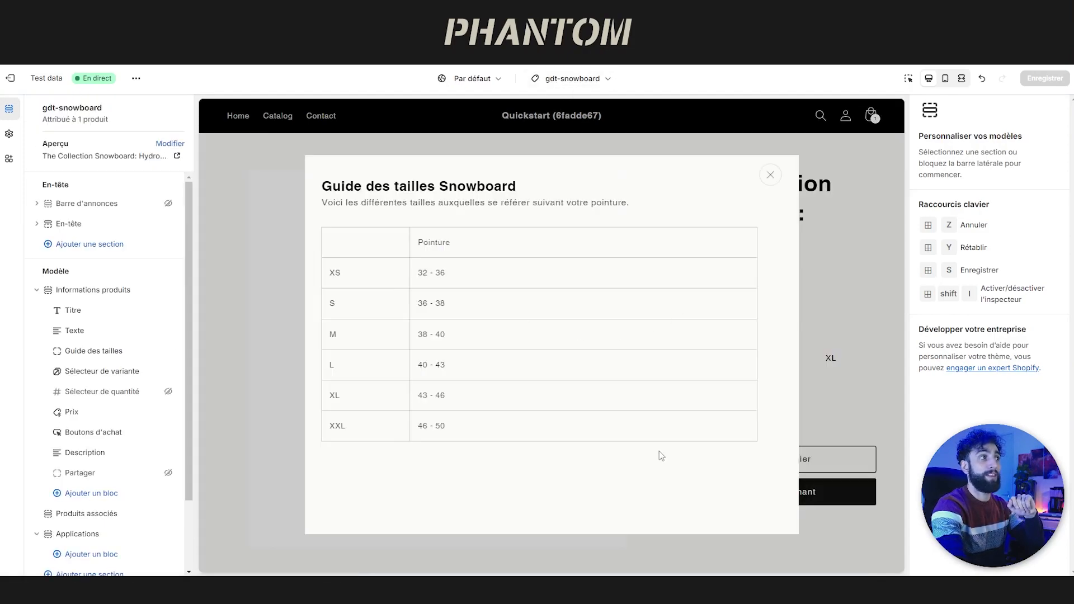
{"action": "left_click", "coordinate": [770, 175]}
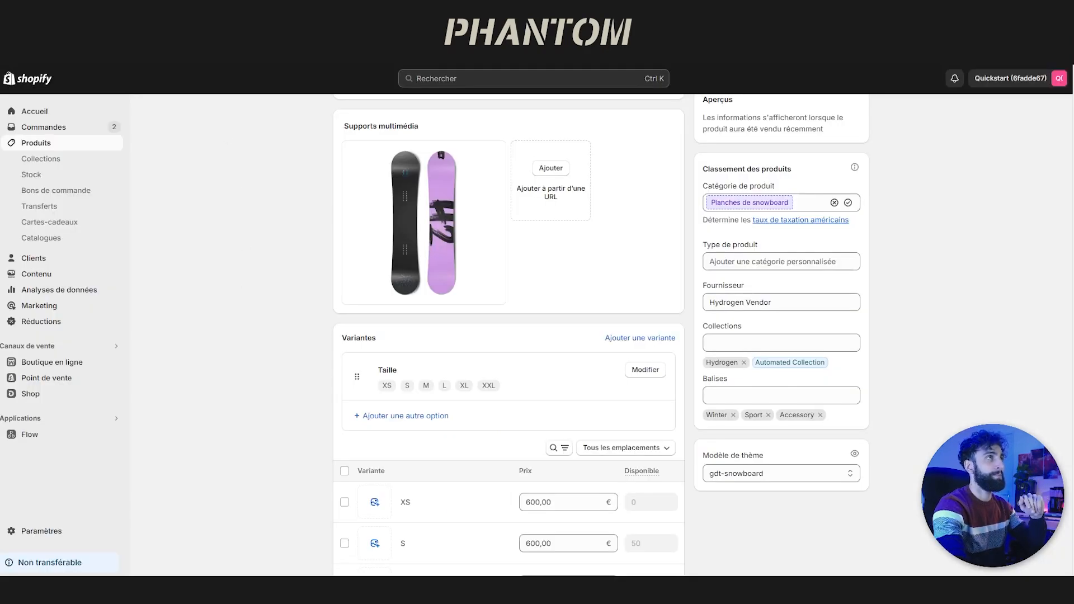
Duplicate The Collection Snowboard: Hydrogen in the store admin as "T-shirt", copying its images and setting the copy as active
{"action": "scroll", "coordinate": [554, 274], "scroll_direction": "down", "scroll_amount": 5}
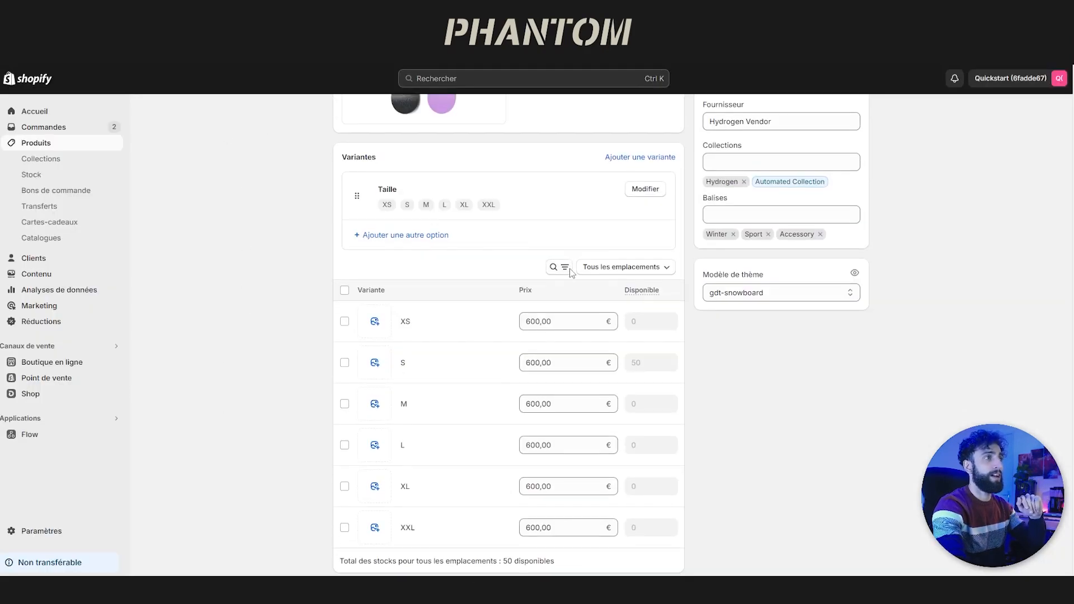
{"action": "scroll", "coordinate": [554, 319], "scroll_direction": "up", "scroll_amount": 10}
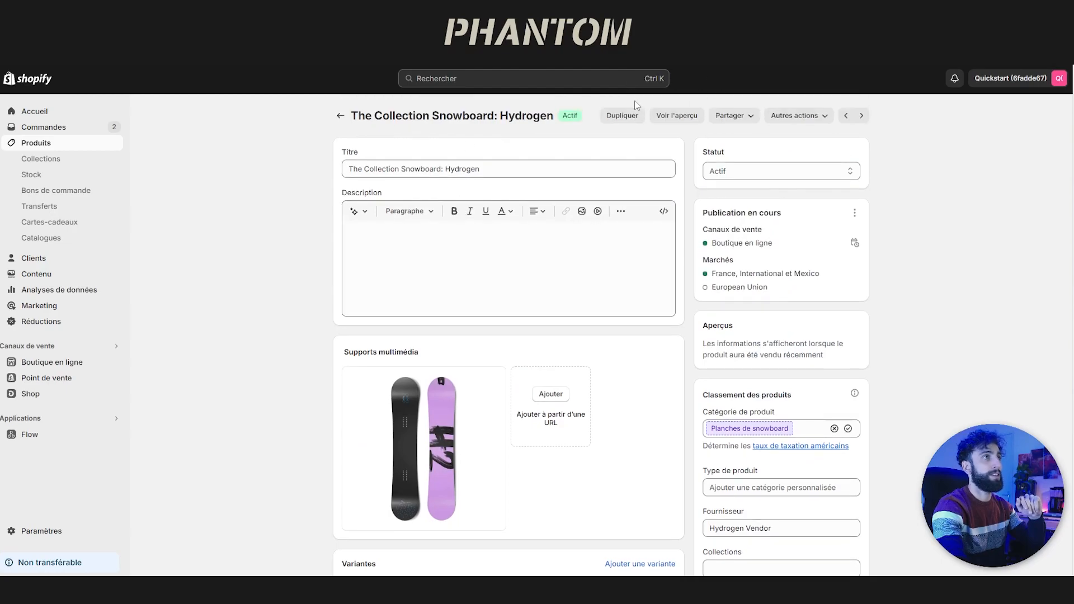
{"action": "left_click", "coordinate": [622, 115]}
{"action": "key", "text": "ctrl+a"}
{"action": "key", "text": "BackSpace"}
{"action": "type", "text": "T-shirt"}
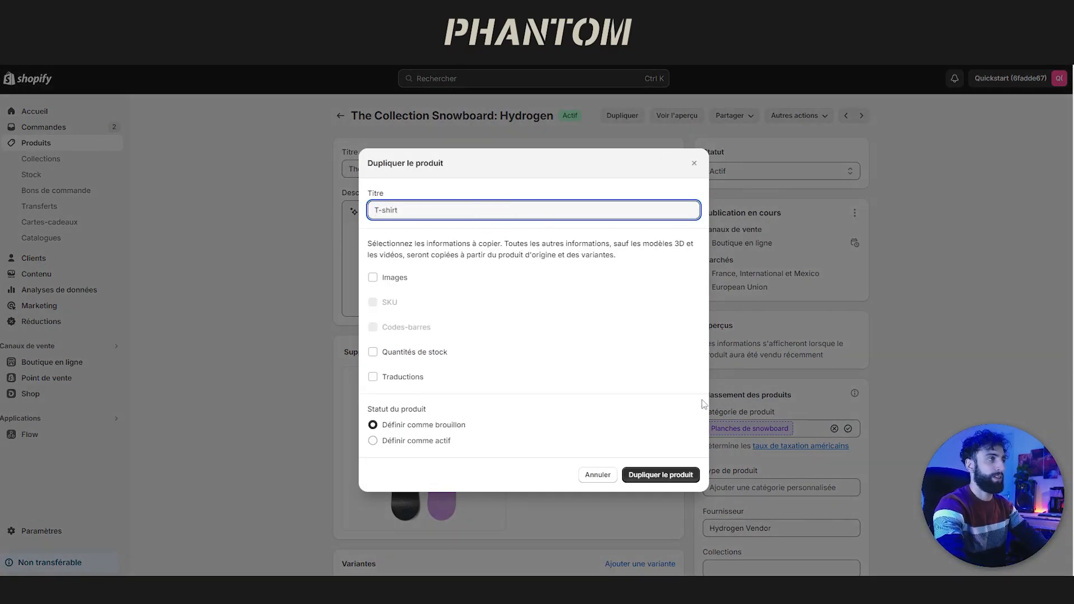
{"action": "left_click", "coordinate": [399, 278]}
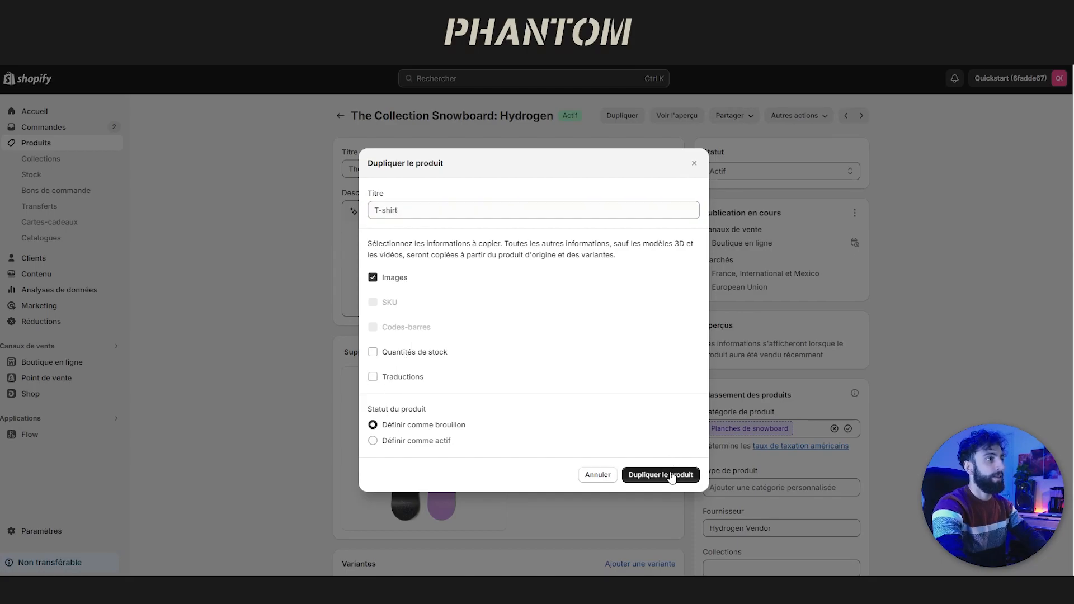
{"action": "left_click", "coordinate": [388, 442]}
{"action": "left_click", "coordinate": [665, 496]}
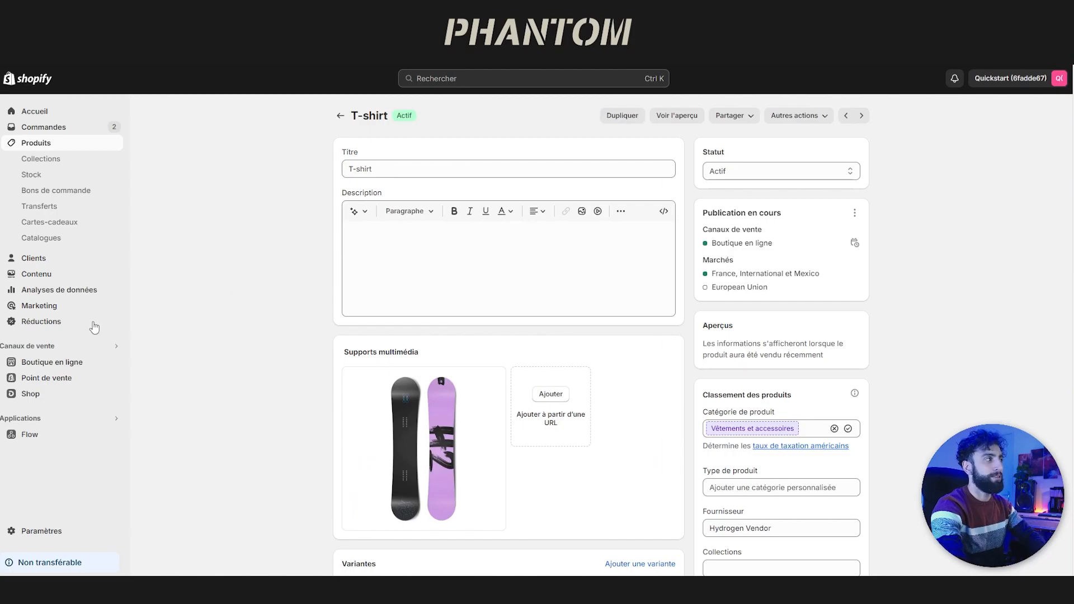
Open the online store's list of pages
{"action": "left_click", "coordinate": [68, 363]}
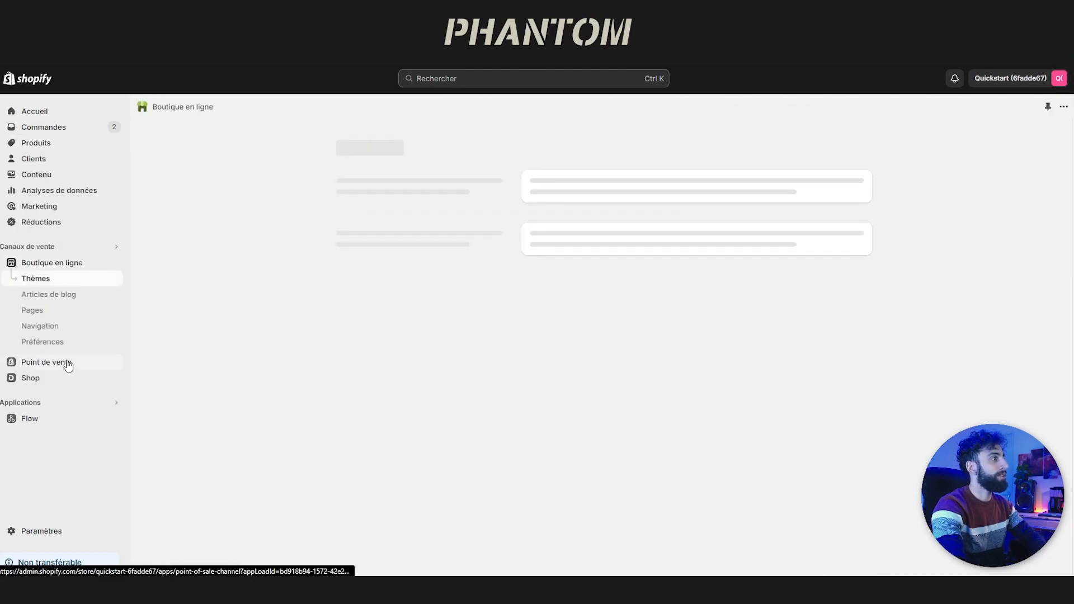
{"action": "left_click", "coordinate": [37, 313]}
{"action": "left_click", "coordinate": [160, 347]}
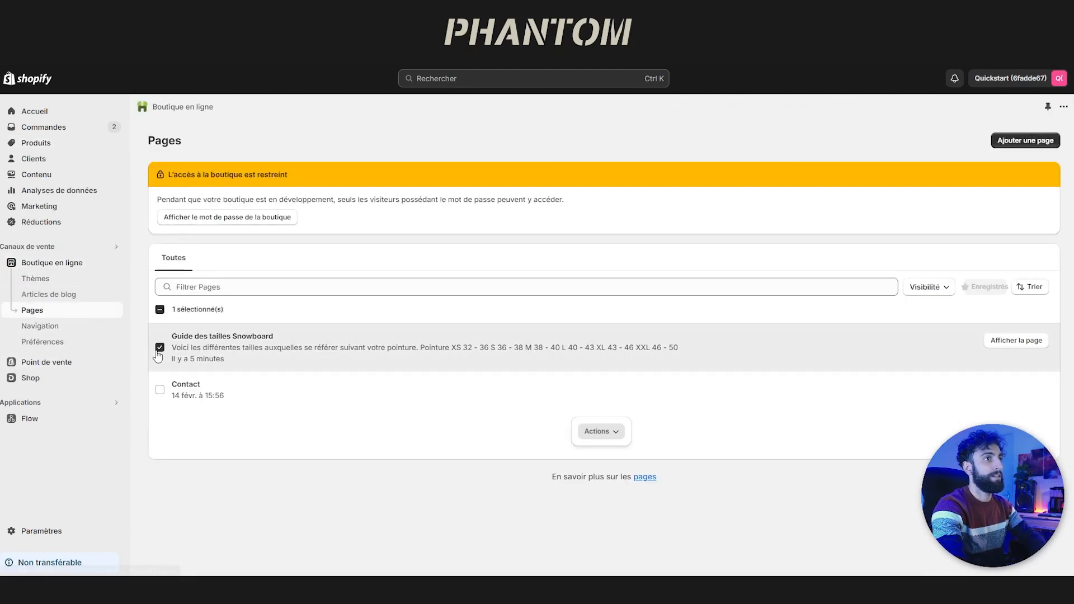
{"action": "left_click", "coordinate": [597, 432]}
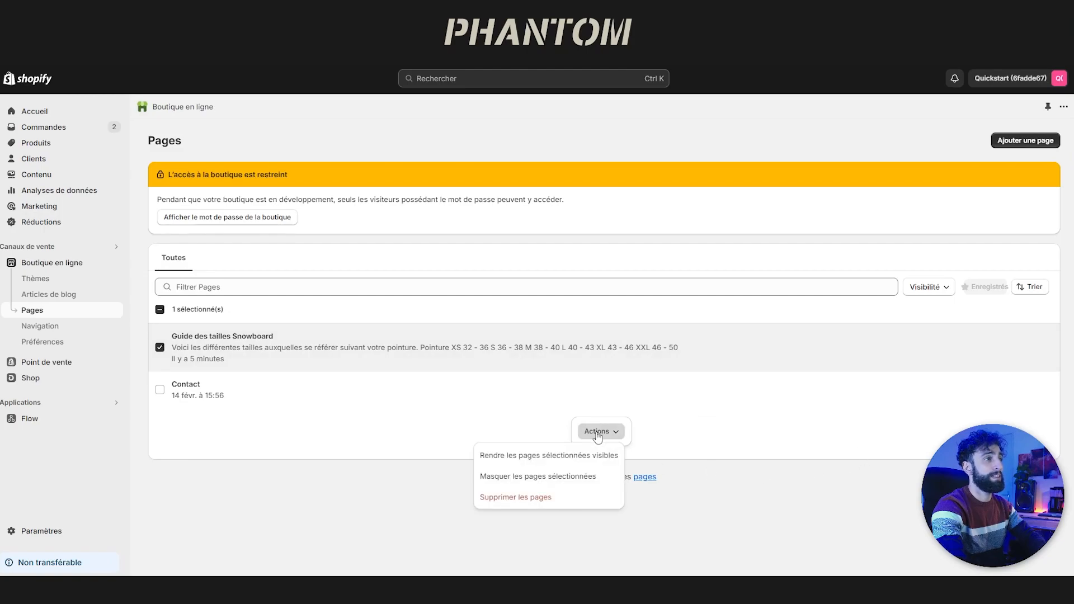
{"action": "left_click", "coordinate": [311, 501]}
{"action": "left_click", "coordinate": [300, 344]}
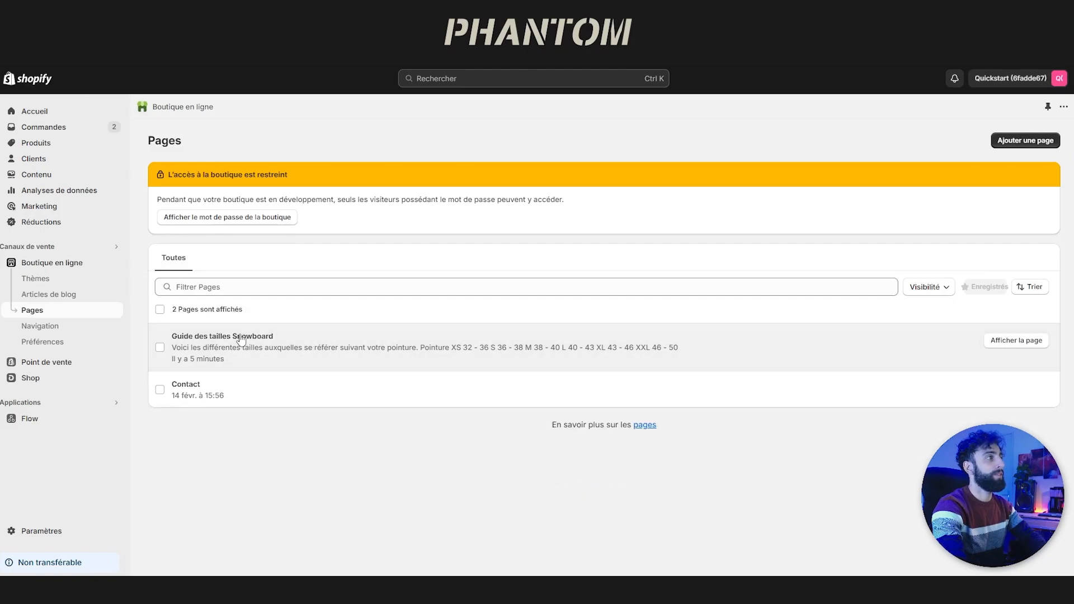
Start a new store page and copy the intro text and size table from the Guide des tailles Snowboard page into it
{"action": "right_click", "coordinate": [239, 340]}
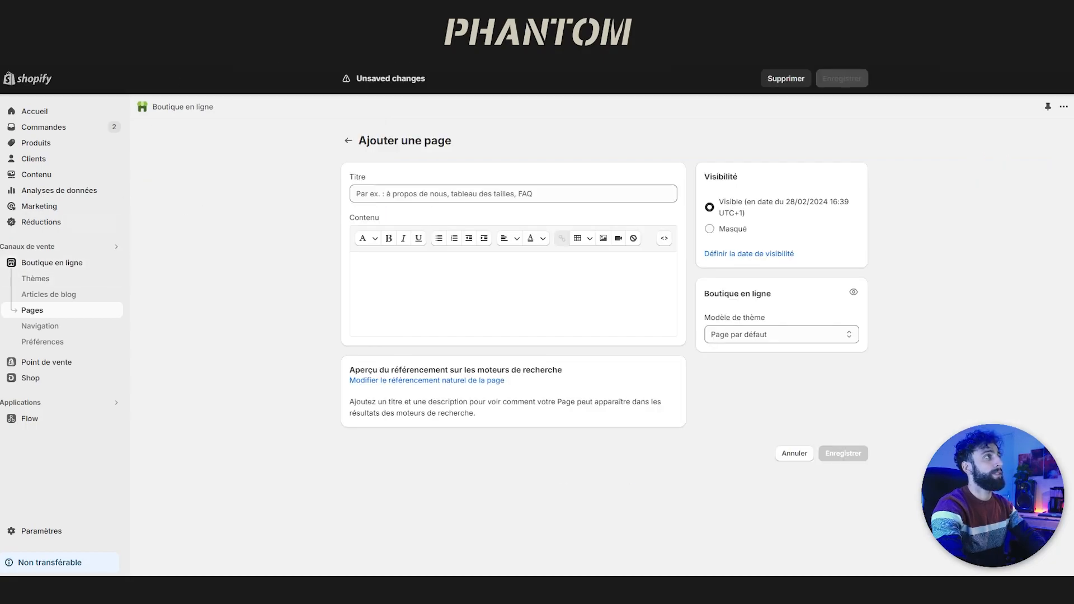
{"action": "right_click", "coordinate": [202, 66]}
{"action": "left_click", "coordinate": [243, 94]}
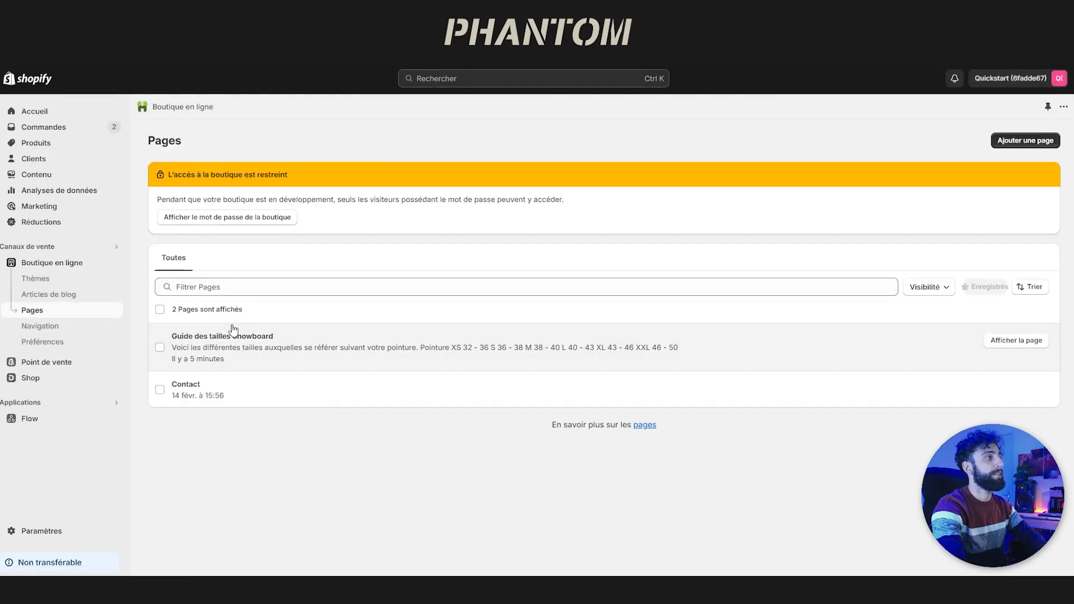
{"action": "left_click", "coordinate": [234, 329]}
{"action": "key", "text": "ctrl+a"}
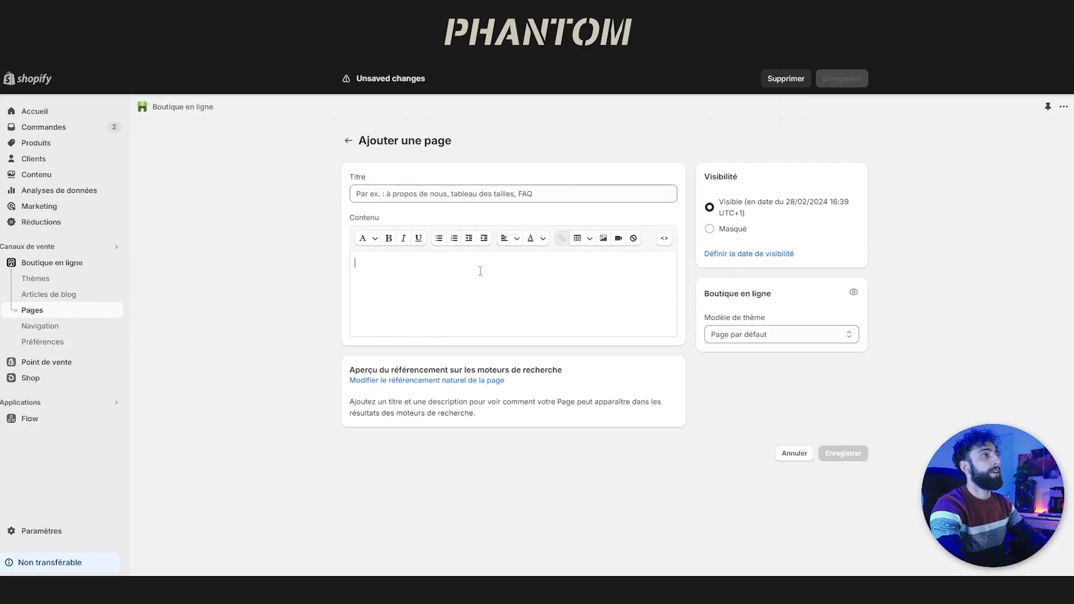
{"action": "type", "text": "Voici les différentes tailles auxquelles se référer suivant votre pointure. \tPointure XS\t32 - 36 S\t36 - 38 M\t38 - 40 L\t40 - 43 XL\t43 - 46 XXL\t46 - 50"}
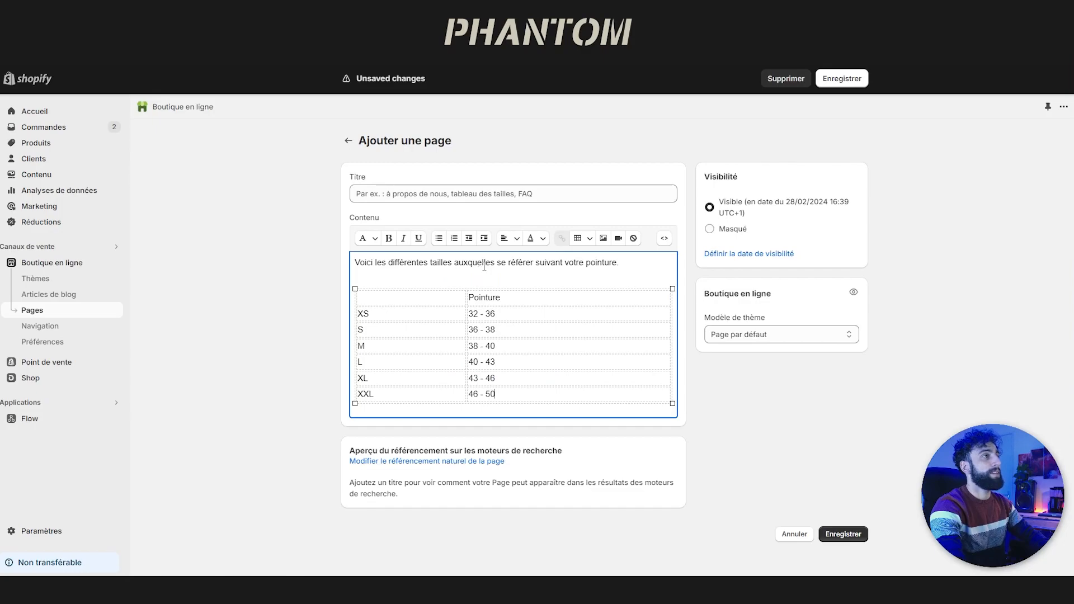
Replace "pointure" with "tour de poitrine" in the intro sentence and set the table's column heading to "Tour de poitrine"
{"action": "double_click", "coordinate": [610, 264]}
{"action": "type", "text": "tour de"}
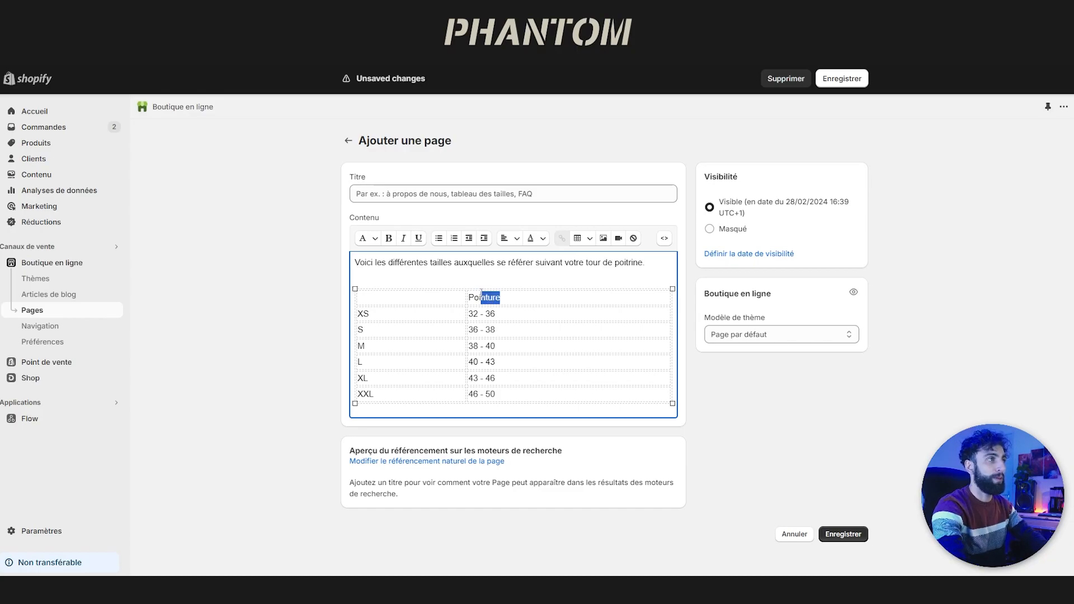
{"action": "left_click_drag", "start_coordinate": [584, 263], "coordinate": [640, 264]}
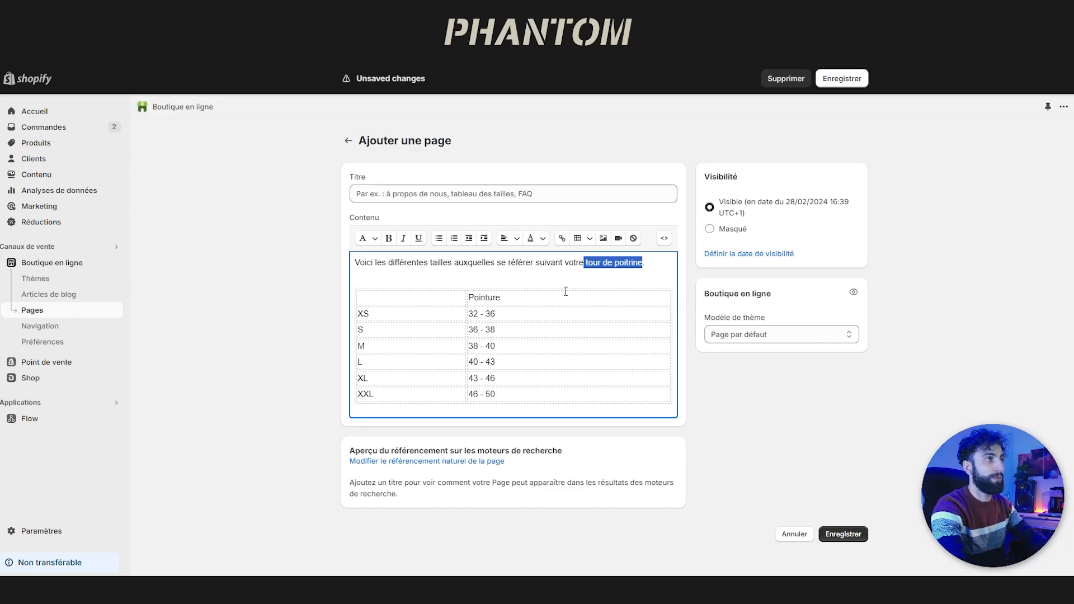
{"action": "left_click", "coordinate": [510, 297]}
{"action": "type", "text": "tour de poitrine"}
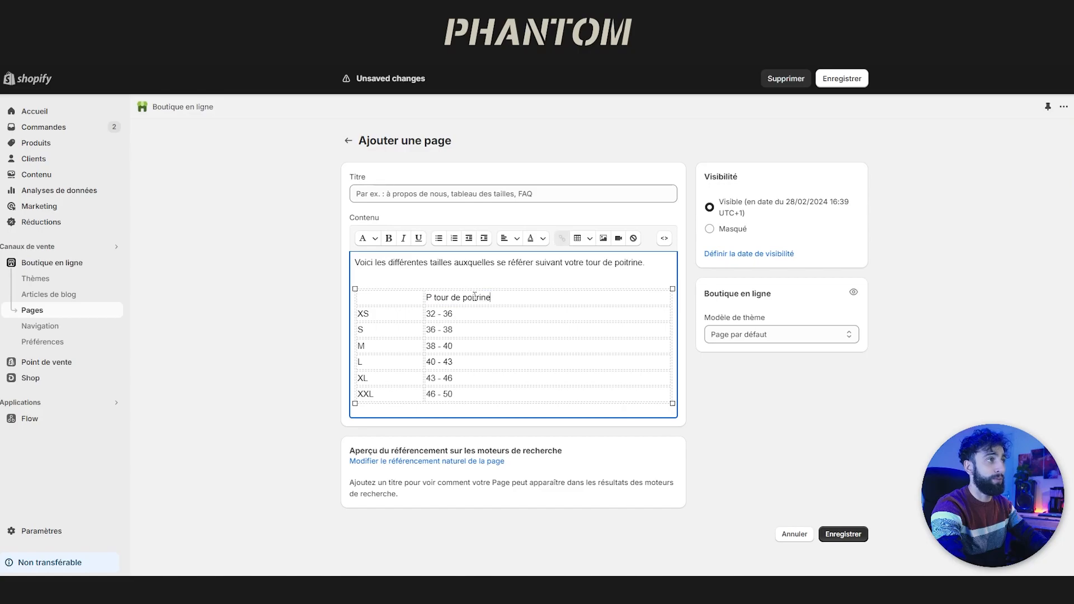
{"action": "key", "text": "BackSpace"}
{"action": "key", "text": "BackSpace"}
{"action": "key", "text": "Delete"}
{"action": "type", "text": "T"}
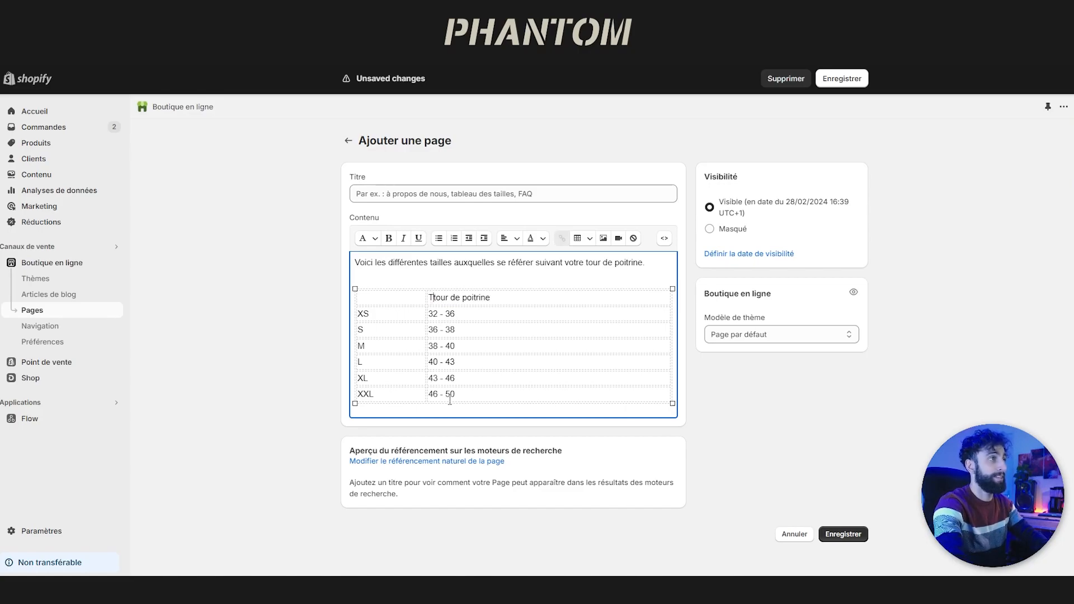
Title the new page "Guide des tailles haut du corps" and save it
{"action": "left_click", "coordinate": [511, 191]}
{"action": "type", "text": "Guid"}
{"action": "type", "text": "e des taille"}
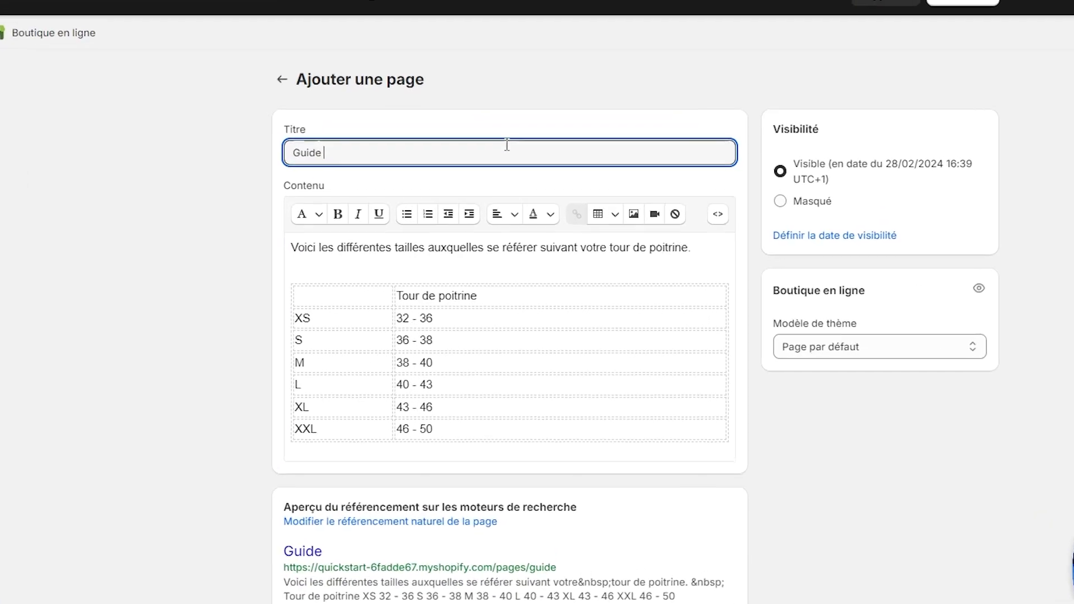
{"action": "type", "text": "s haut du corps"}
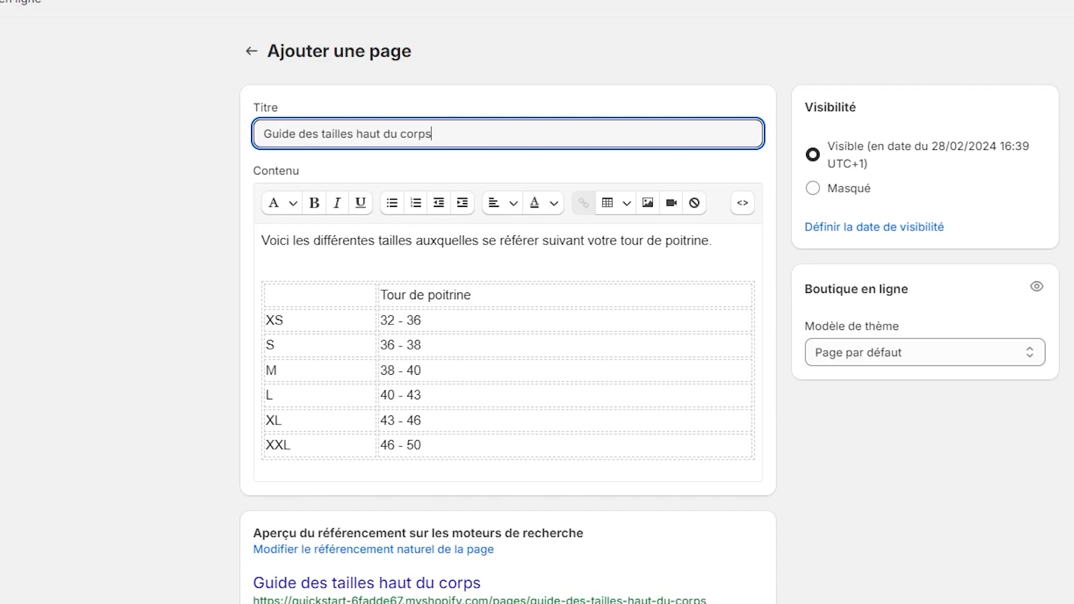
{"action": "left_click", "coordinate": [1024, 603]}
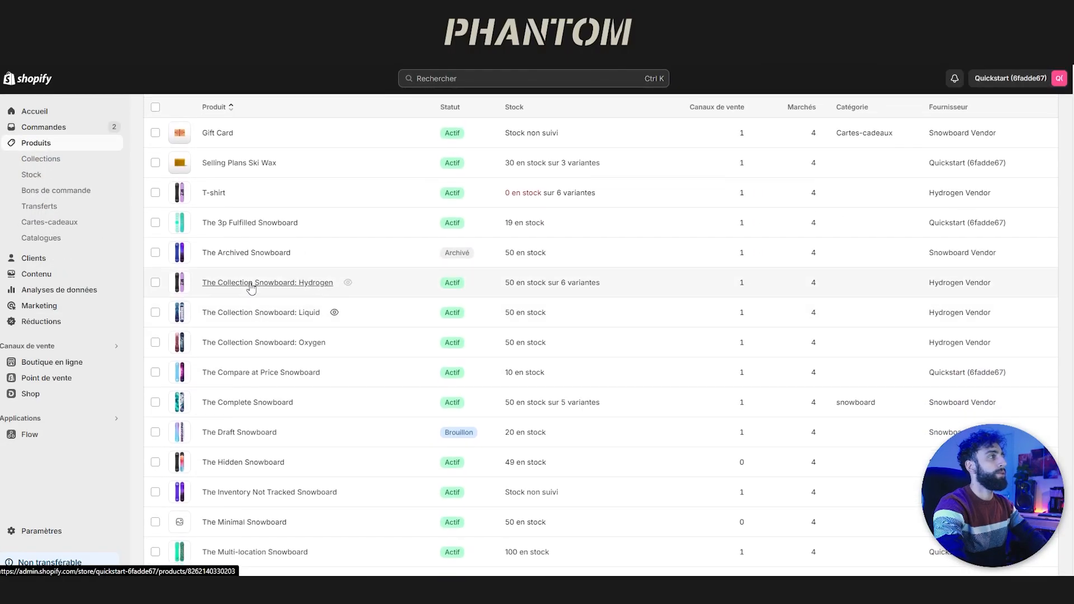
Open the T-shirt product, set its Popup guide des tailles metafield to the page Guide des tailles haut du corps and save
{"action": "scroll", "coordinate": [391, 291], "scroll_direction": "down", "scroll_amount": 5}
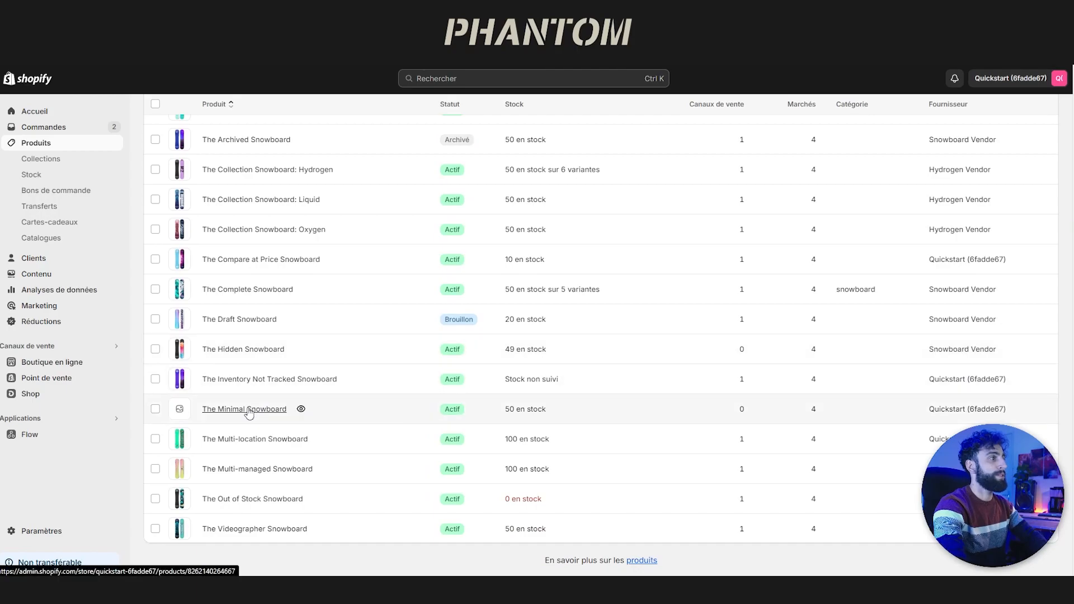
{"action": "scroll", "coordinate": [246, 408], "scroll_direction": "up", "scroll_amount": 5}
{"action": "left_click", "coordinate": [212, 306]}
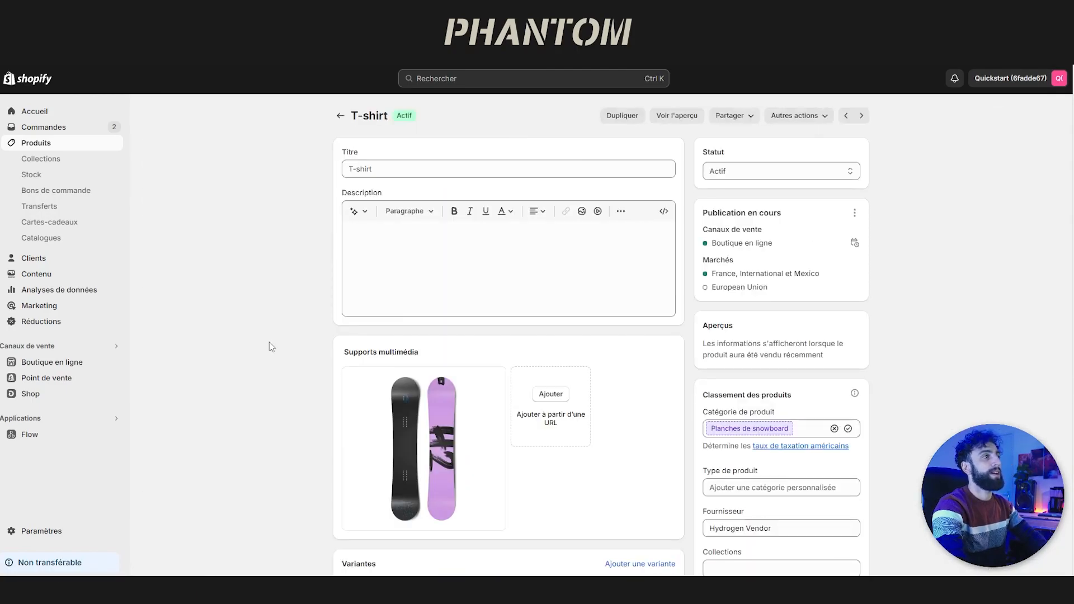
{"action": "scroll", "coordinate": [270, 341], "scroll_direction": "down", "scroll_amount": 1}
{"action": "scroll", "coordinate": [383, 274], "scroll_direction": "down", "scroll_amount": 5}
{"action": "scroll", "coordinate": [384, 278], "scroll_direction": "down", "scroll_amount": 6}
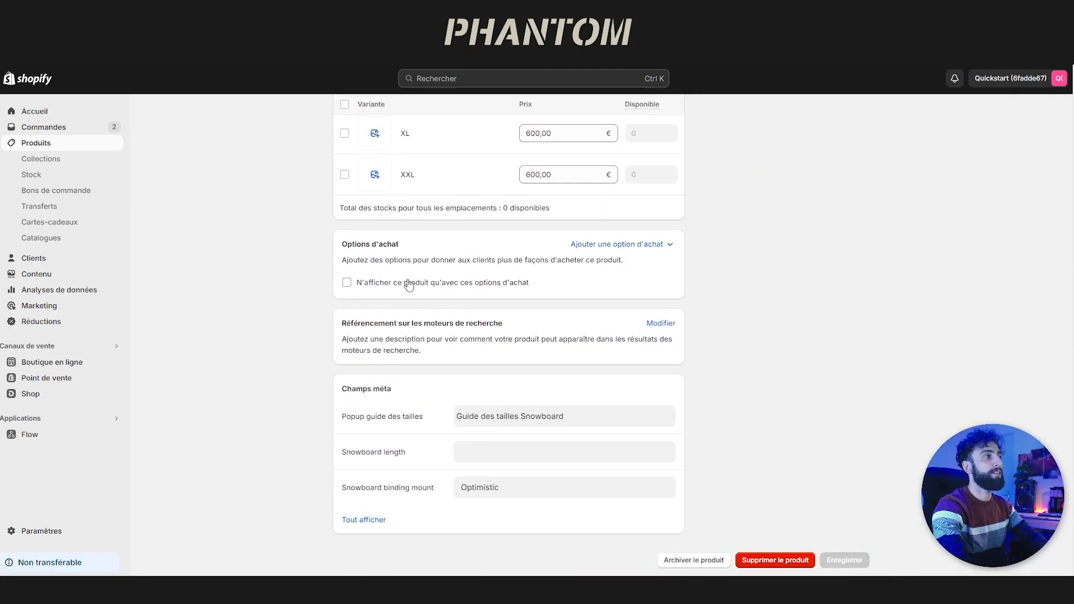
{"action": "left_click", "coordinate": [484, 420]}
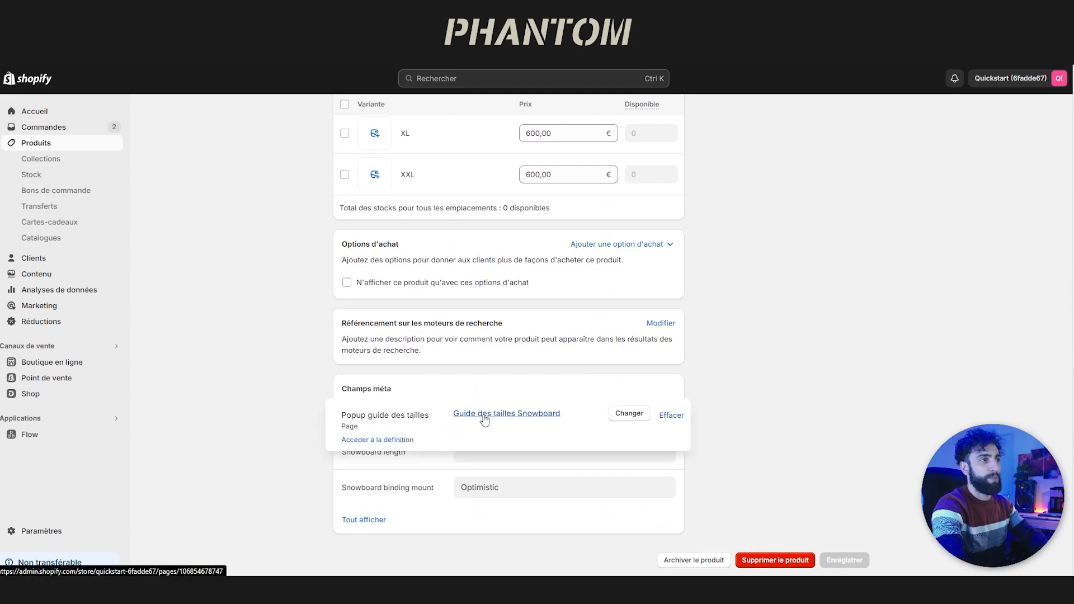
{"action": "left_click_drag", "start_coordinate": [339, 417], "coordinate": [472, 415]}
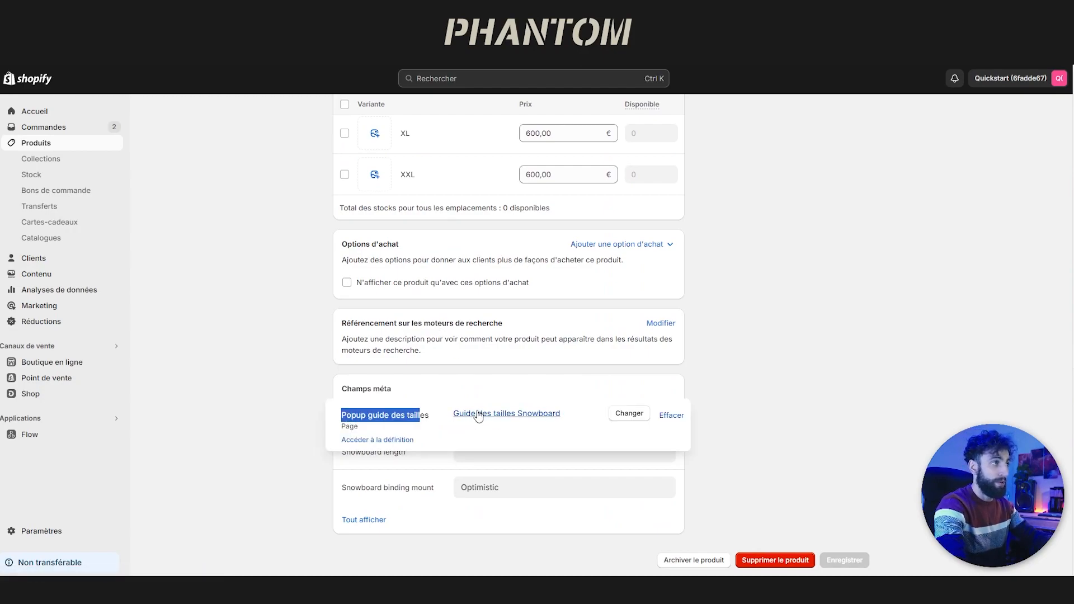
{"action": "left_click", "coordinate": [629, 415]}
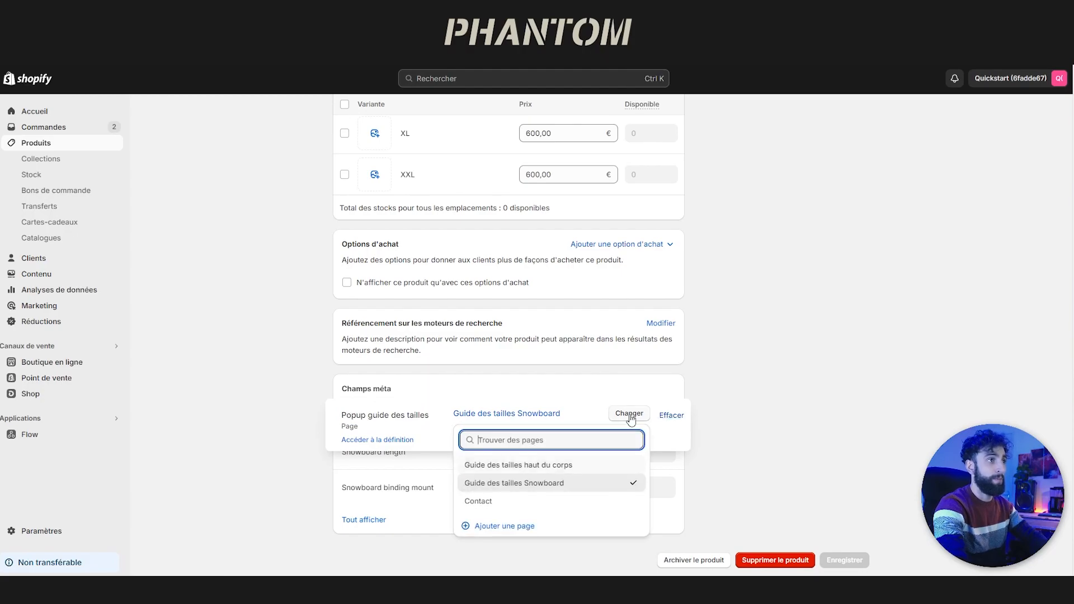
{"action": "left_click", "coordinate": [524, 466]}
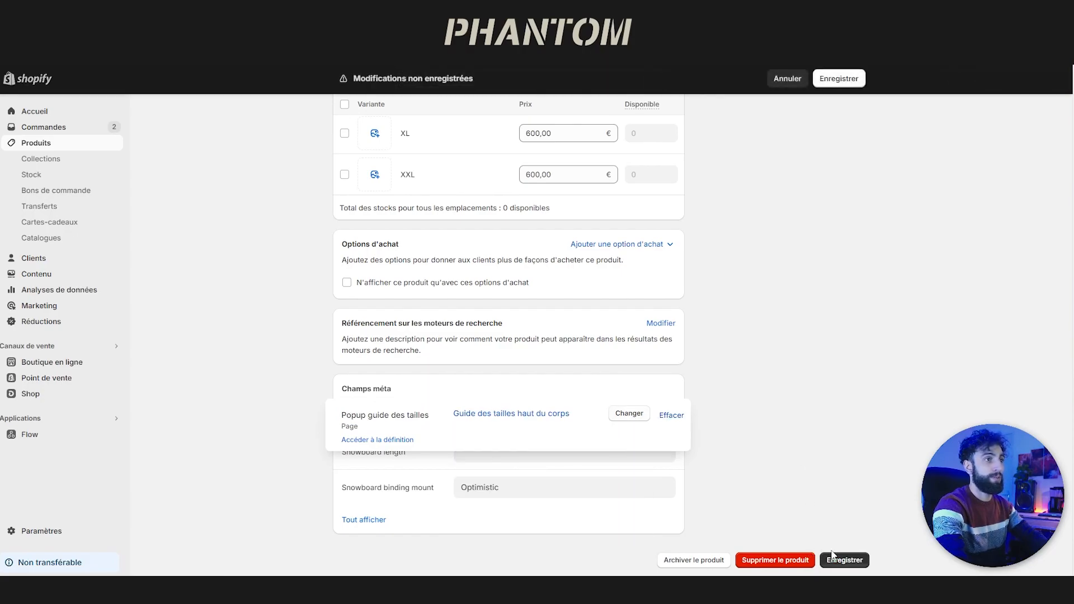
{"action": "left_click", "coordinate": [834, 559]}
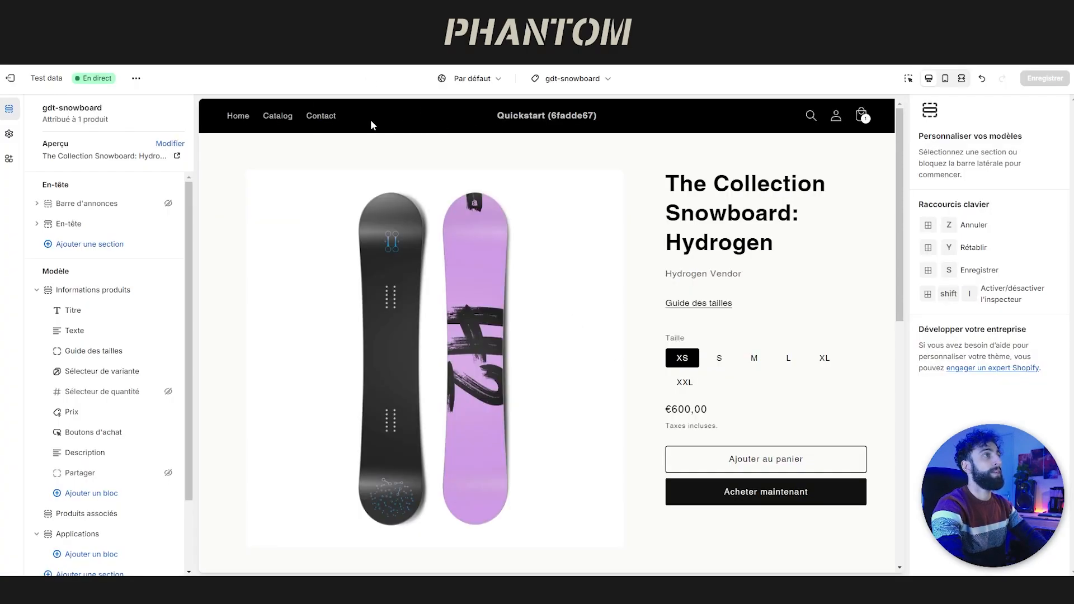
Preview the T-shirt product from the catalog in the theme editor, check its size guide popup and close it
{"action": "left_click", "coordinate": [270, 122]}
{"action": "scroll", "coordinate": [722, 258], "scroll_direction": "down", "scroll_amount": 3}
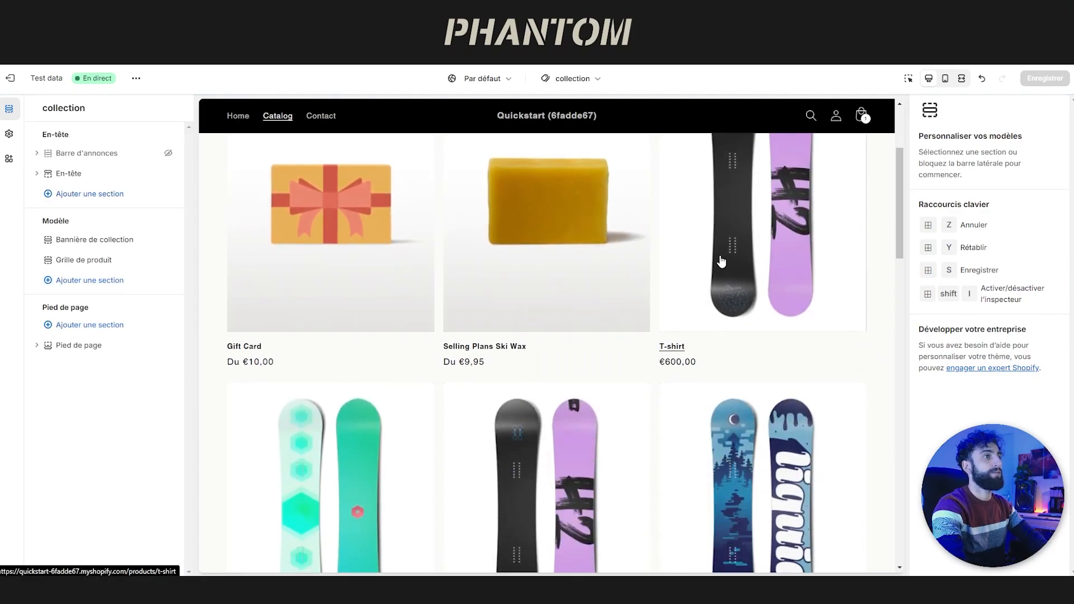
{"action": "left_click", "coordinate": [733, 256]}
{"action": "left_click", "coordinate": [712, 314]}
{"action": "left_click_drag", "start_coordinate": [542, 246], "coordinate": [624, 252]}
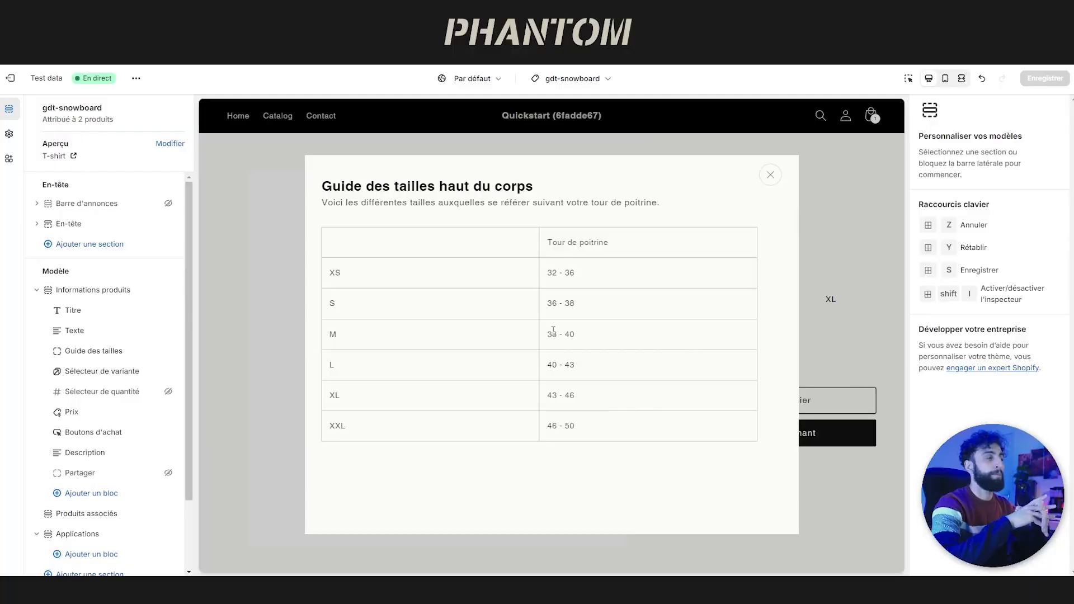
{"action": "left_click", "coordinate": [242, 205]}
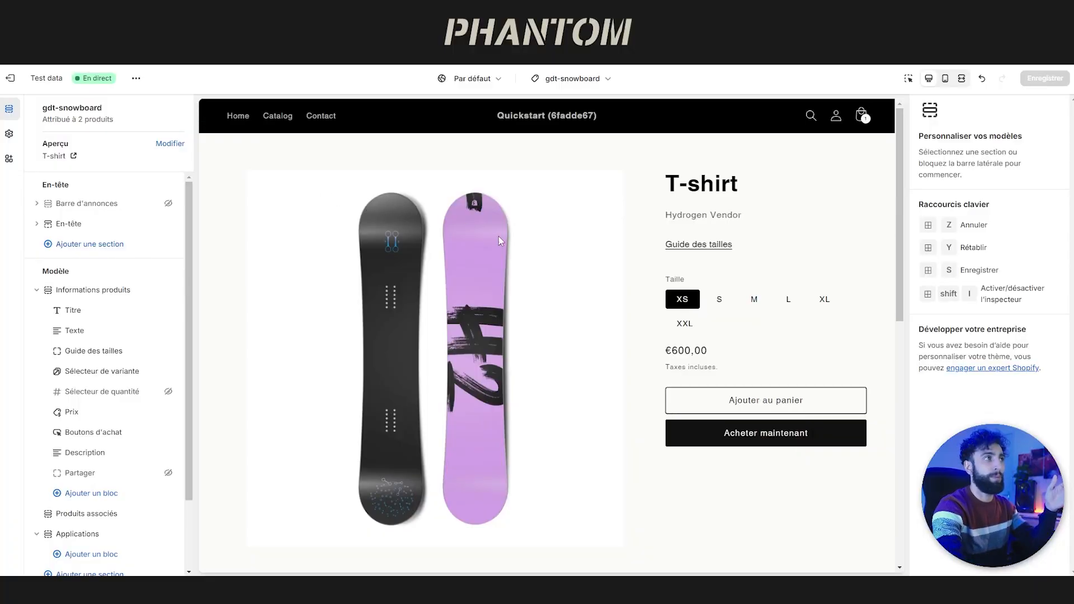